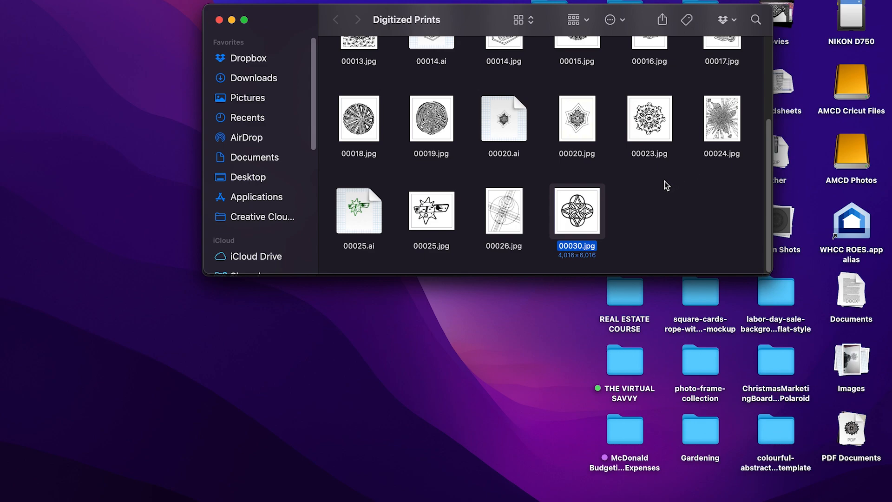
Open 00030.jpg from the Digitized Prints folder in Illustrator.
click(618, 207)
click(590, 206)
drag(582, 220, 866, 65)
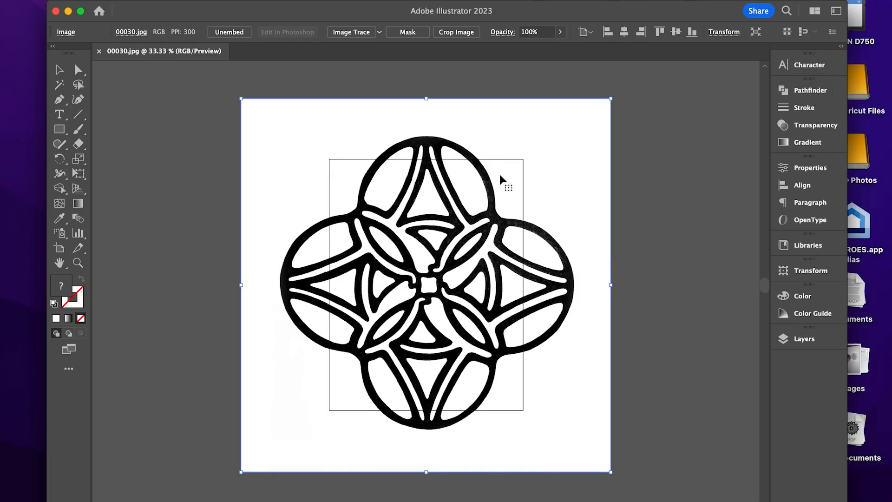
Trace the placed 00030.jpg image with Image Trace and expand it into vector shapes, continuing despite its large size.
click(528, 91)
click(547, 159)
drag(304, 225, 282, 214)
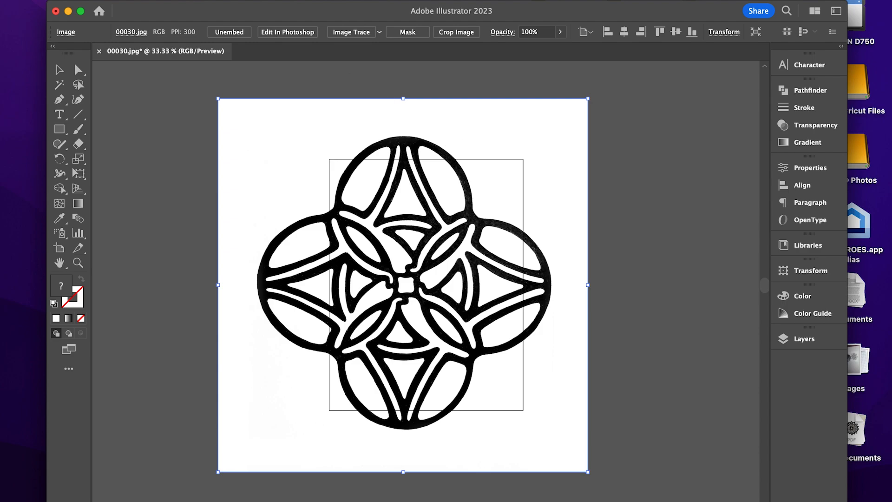
click(148, 0)
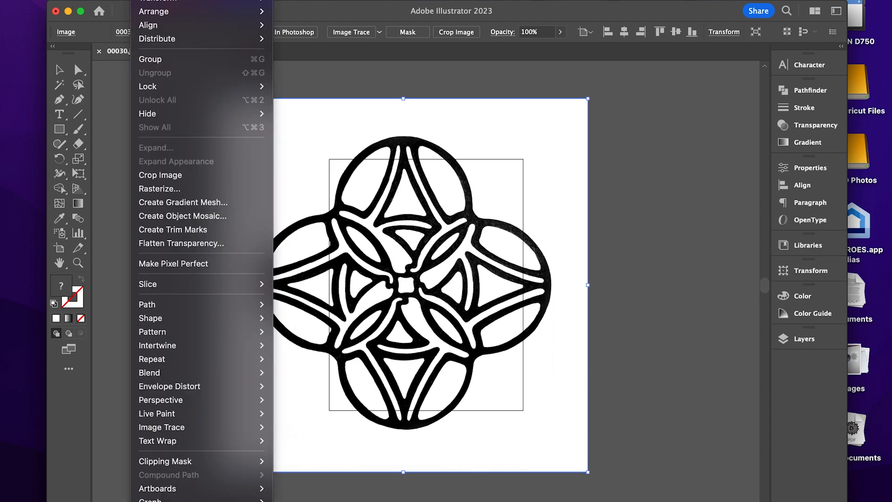
mouse_move(237, 428)
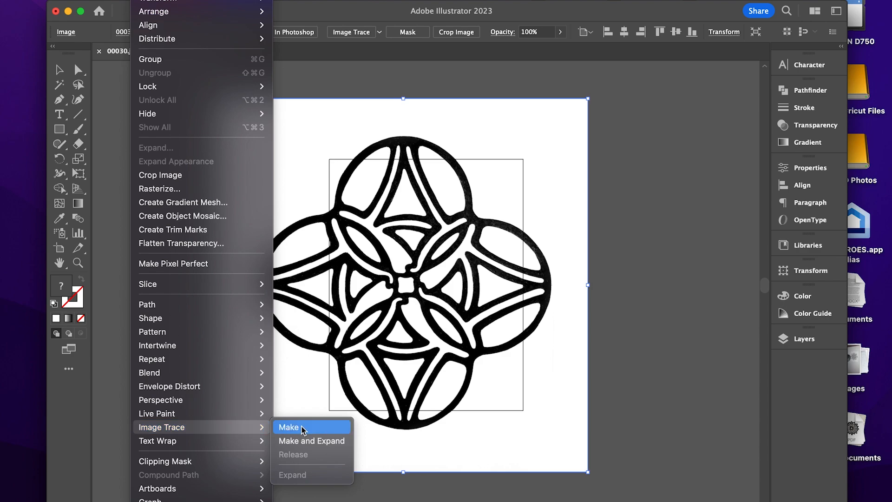
click(307, 441)
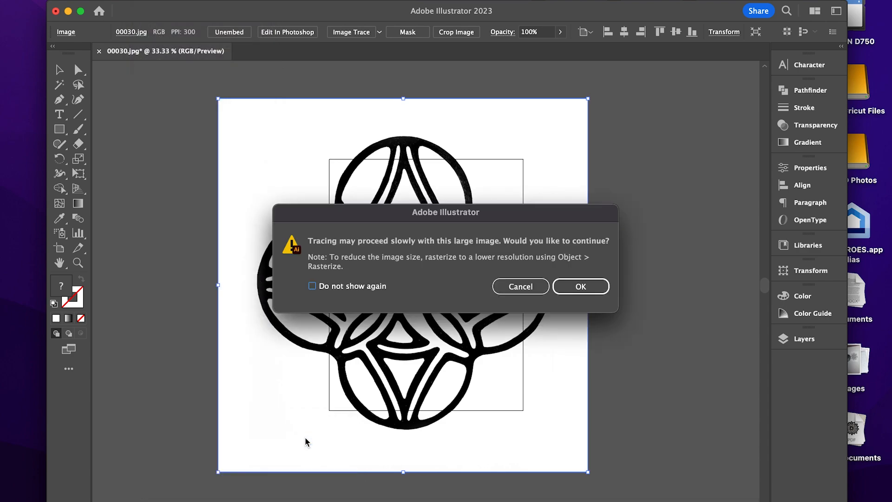
click(578, 288)
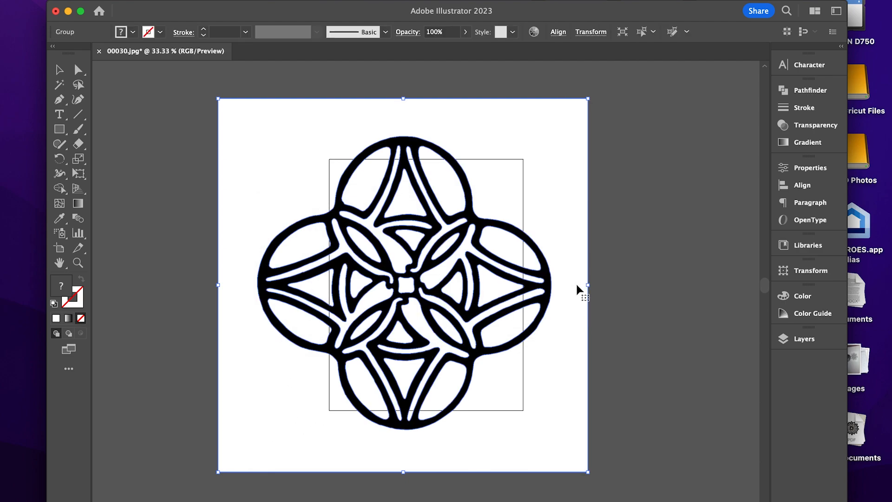
Ungroup the expanded tracing so its black and white shapes become separate objects.
click(640, 169)
click(548, 165)
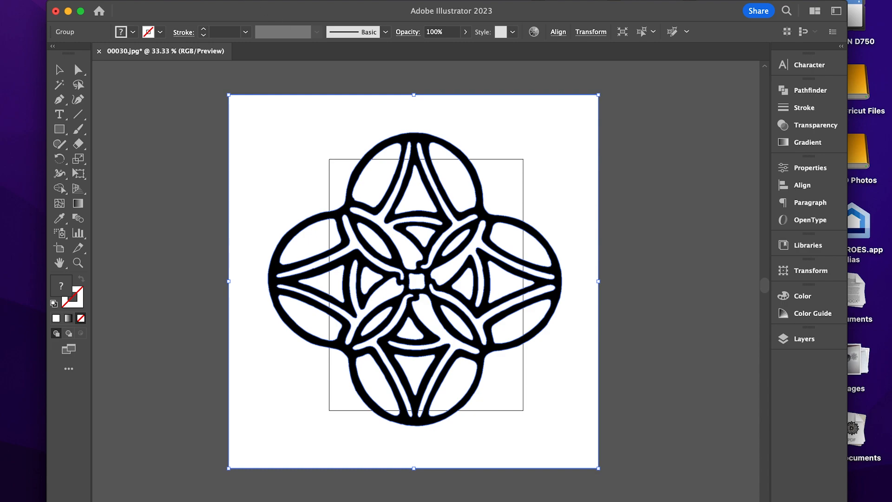
click(145, 0)
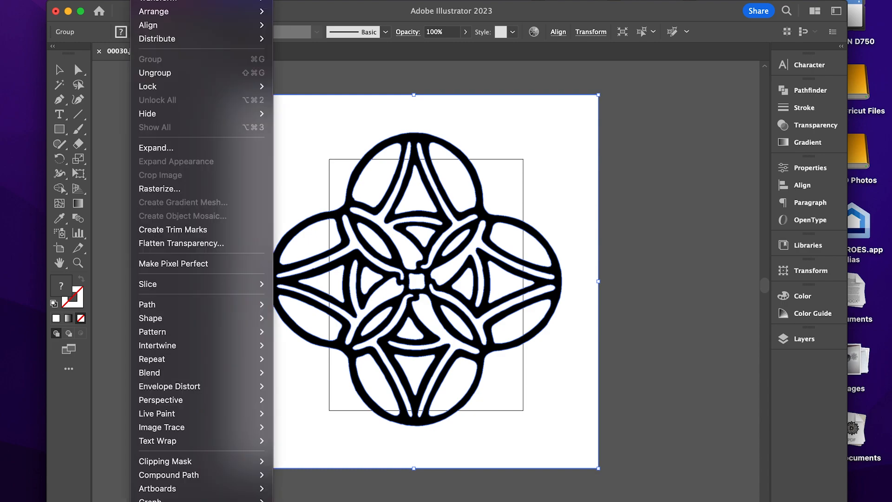
click(178, 73)
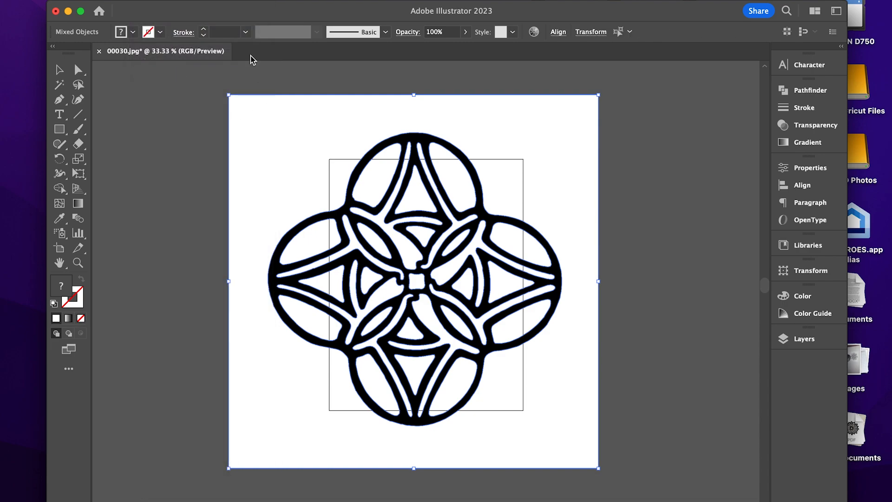
Pull the white background shape away from the traced design and delete it.
click(239, 78)
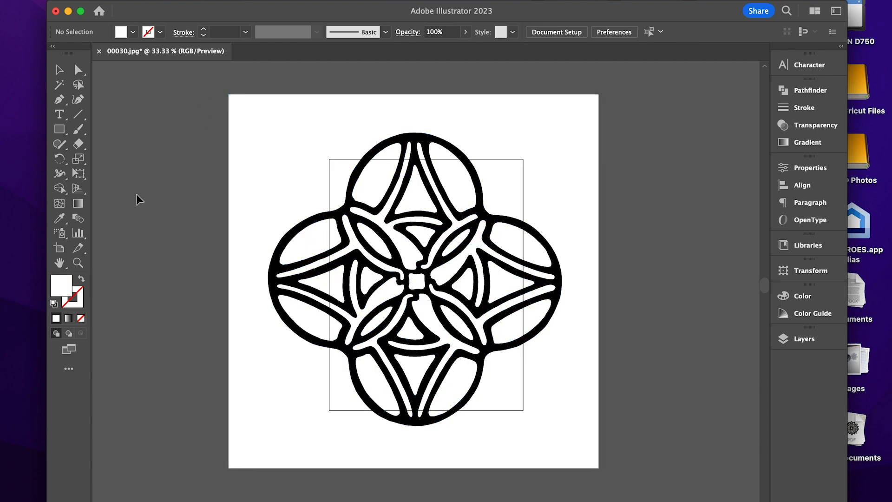
drag(271, 120, 163, 126)
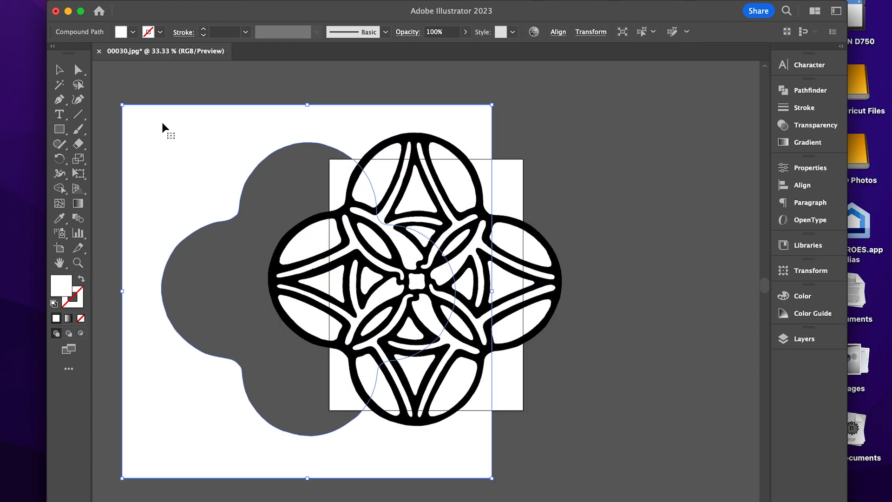
key(Delete)
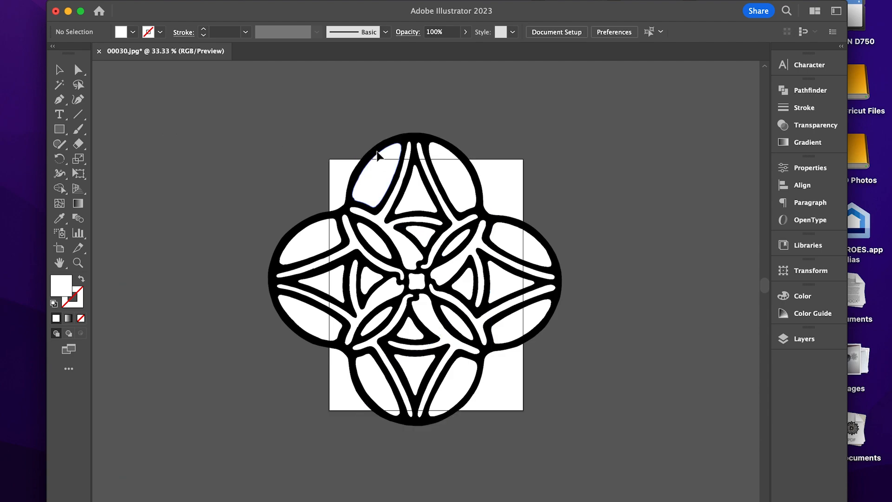
Select all white-filled shapes inside the design with the Magic Wand and delete them, leaving only the black linework.
click(377, 155)
key(super+equal)
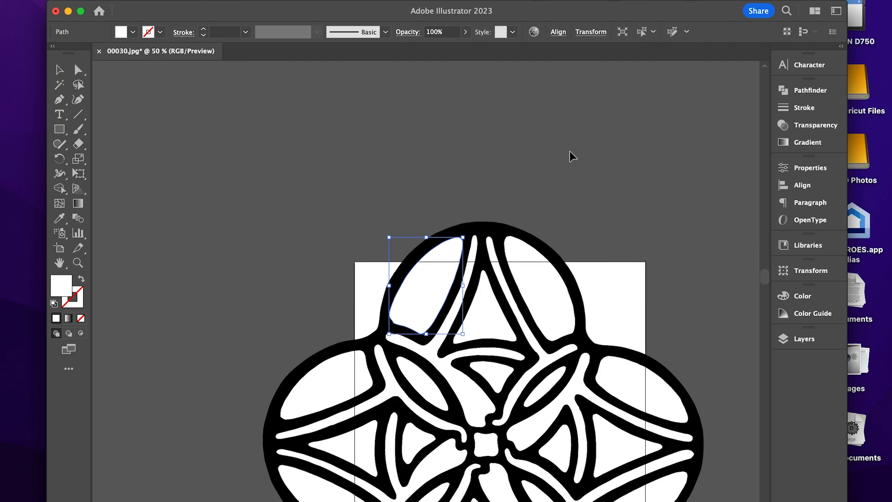
click(572, 156)
drag(556, 259, 565, 124)
click(520, 191)
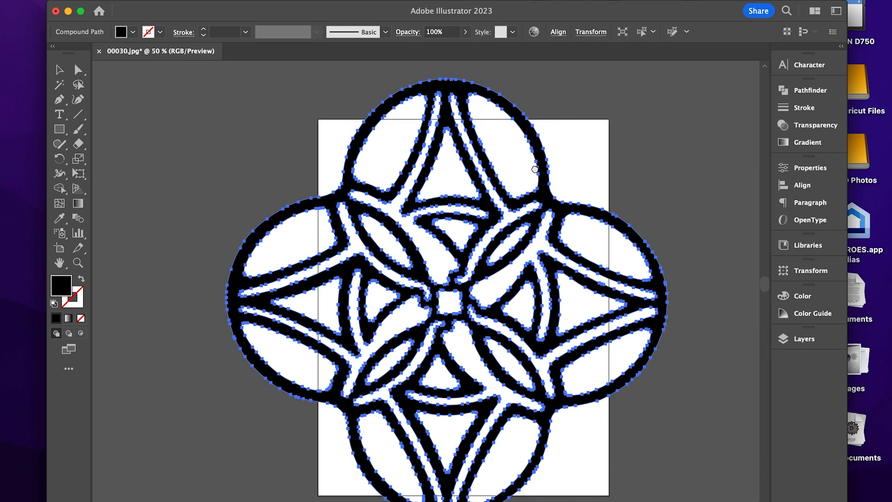
drag(535, 169, 538, 141)
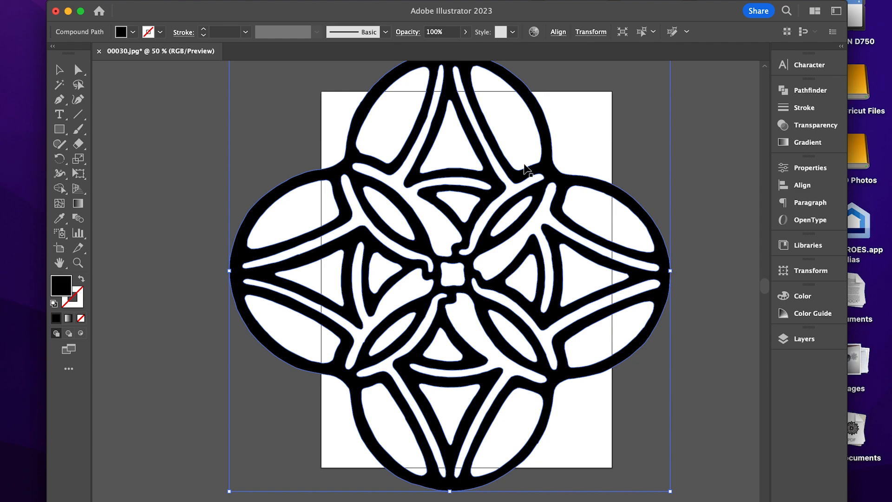
click(59, 90)
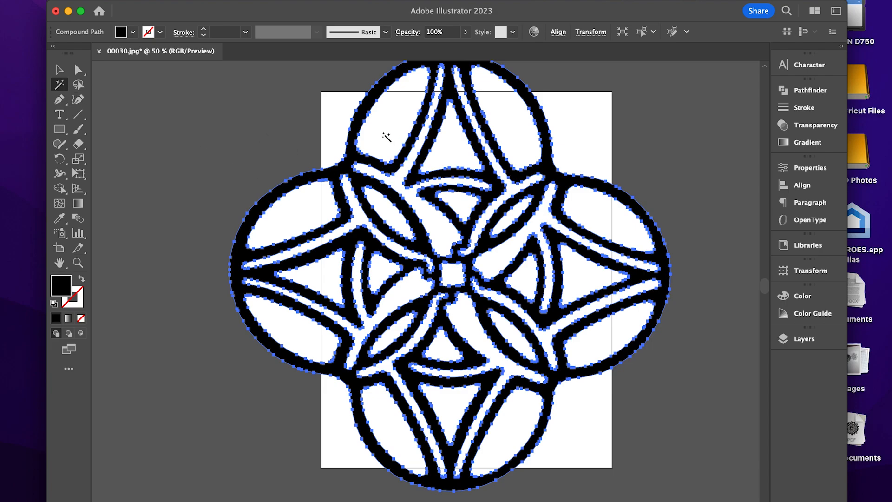
click(385, 135)
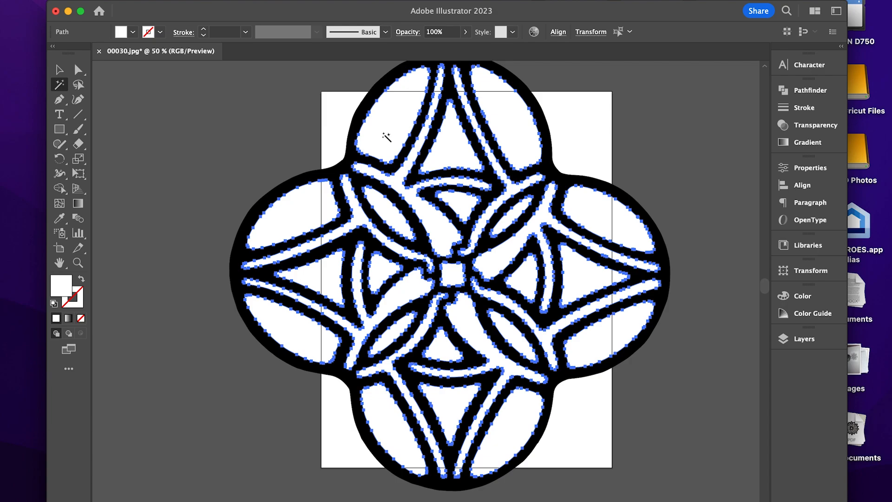
key(super+shift+a)
Move the black design off the artboard and scale it down proportionally until it is shorter than the artboard.
click(60, 71)
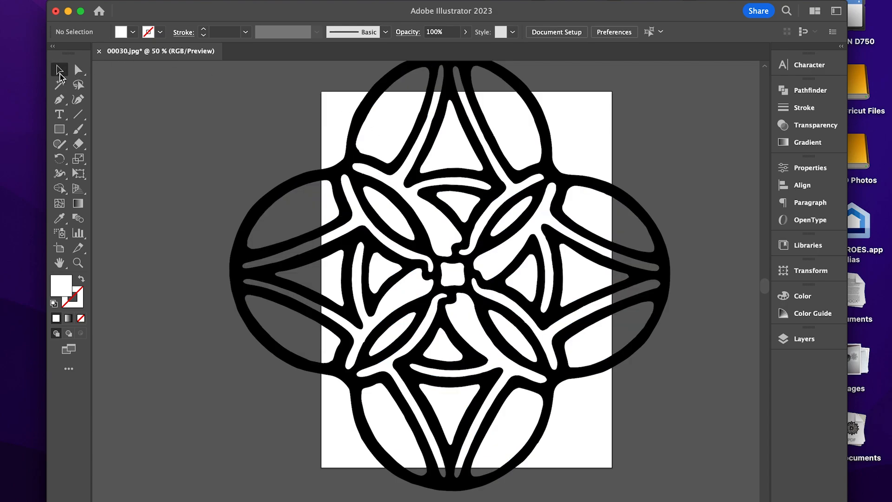
click(293, 196)
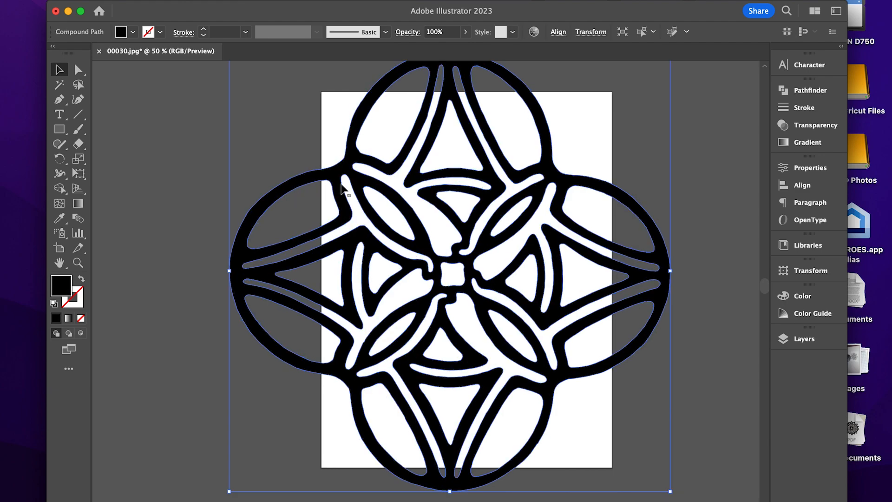
key(super+minus)
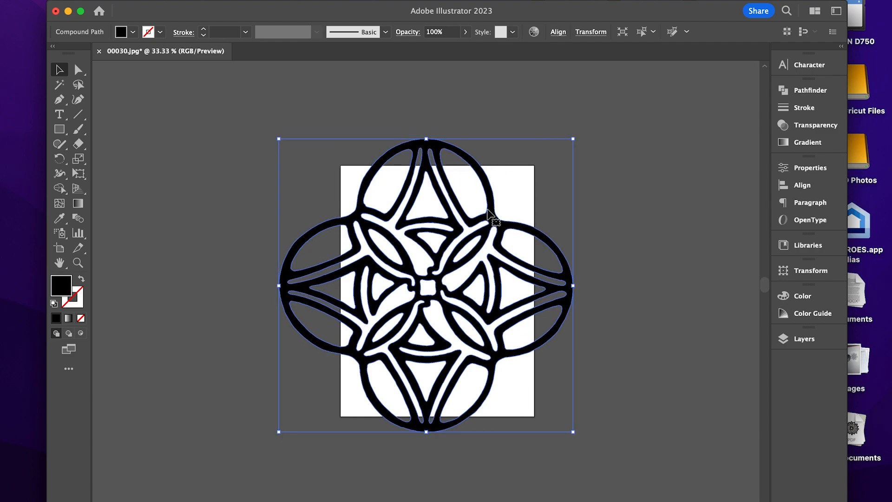
drag(483, 219, 452, 165)
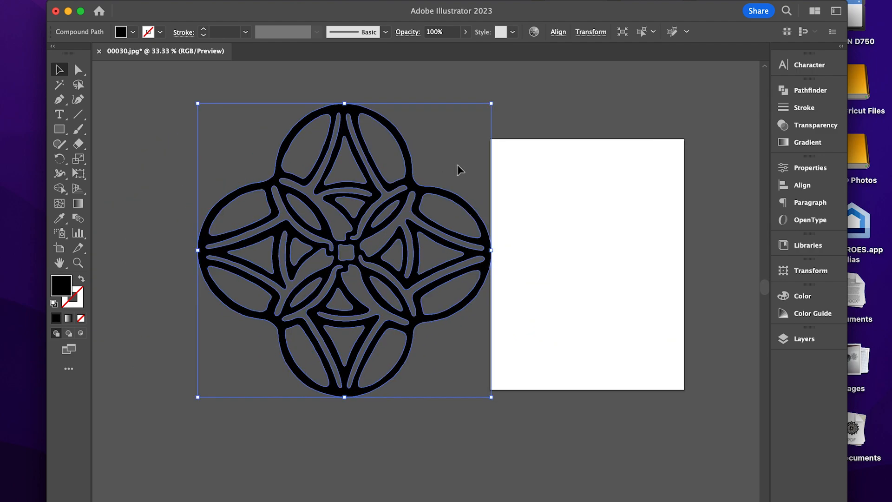
drag(414, 187, 380, 182)
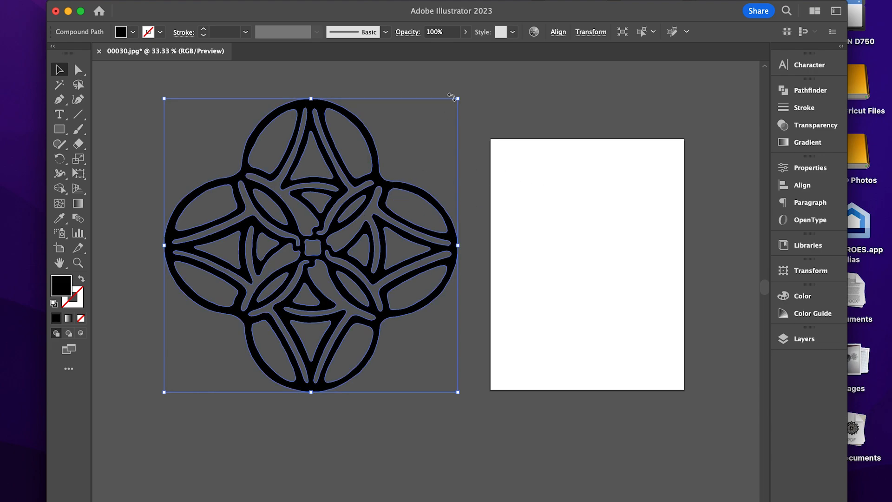
drag(459, 99, 397, 161)
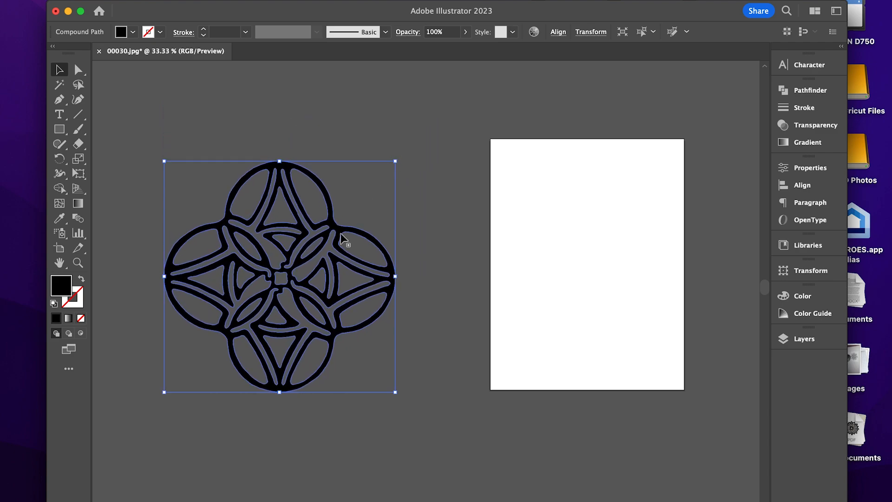
Place the scaled-down design roughly centered over the artboard and deselect it.
drag(302, 265, 608, 253)
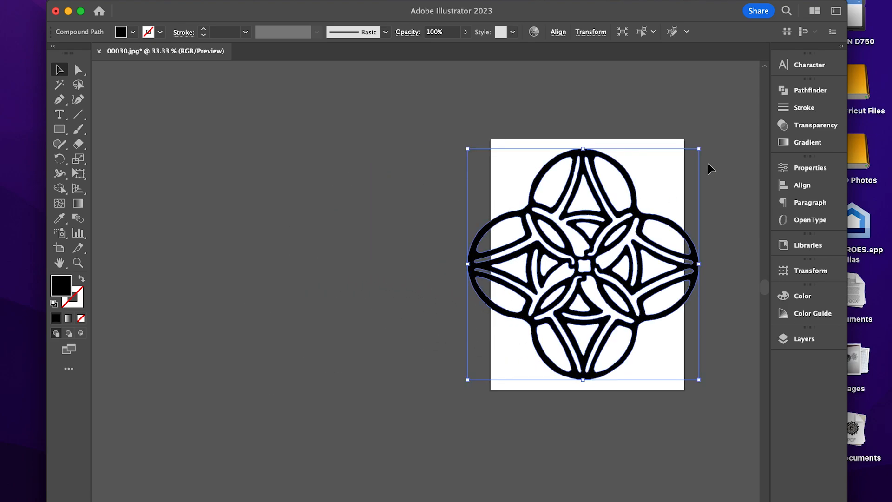
click(720, 164)
key(super+equal)
drag(706, 168, 487, 193)
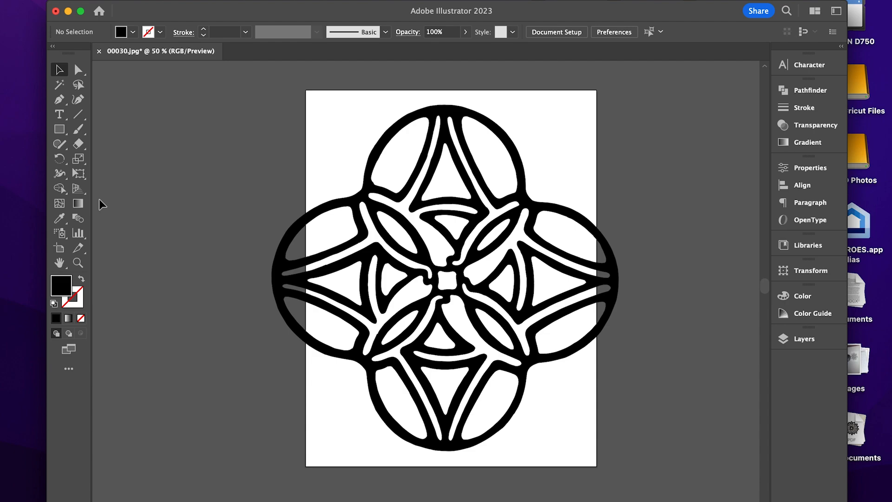
Enlarge the artboard symmetrically to about 11.72 in wide and 11.65 in high so it surrounds the whole design.
click(60, 250)
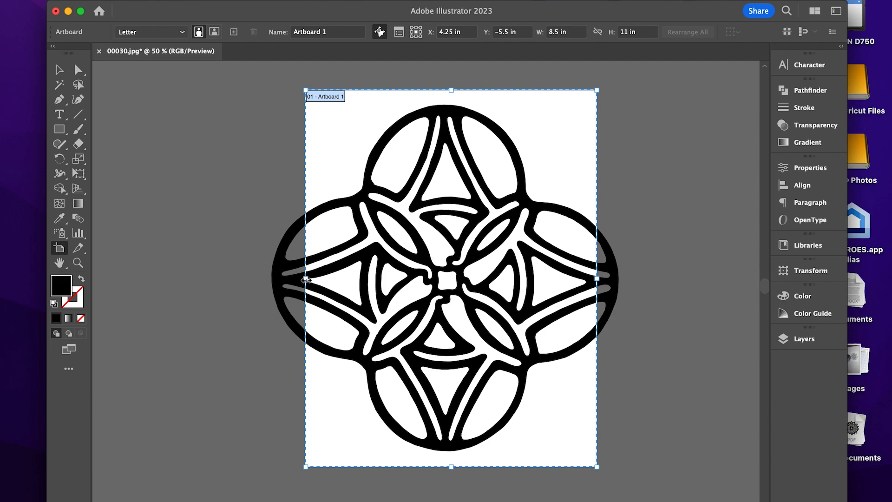
drag(305, 279, 251, 286)
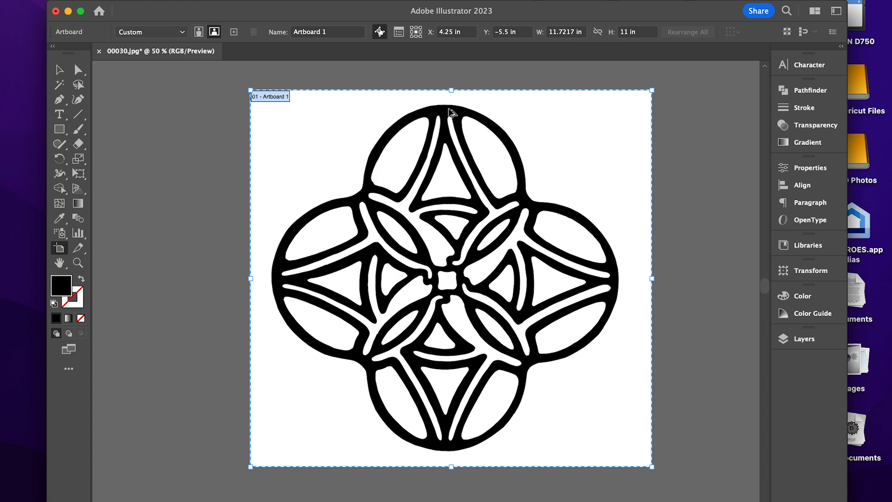
drag(450, 90, 450, 80)
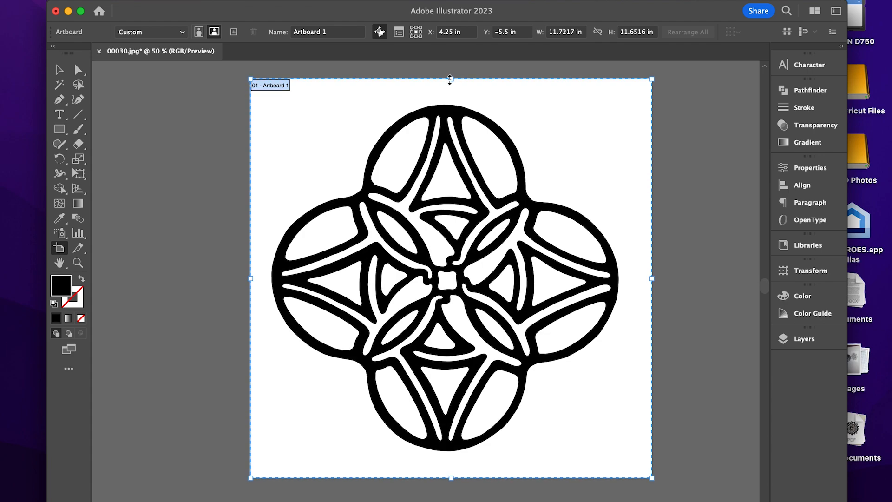
click(59, 70)
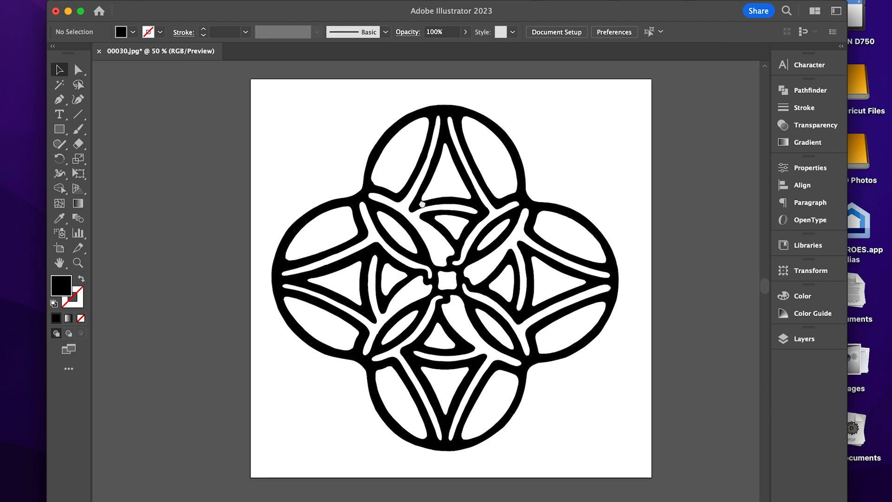
drag(421, 204, 440, 207)
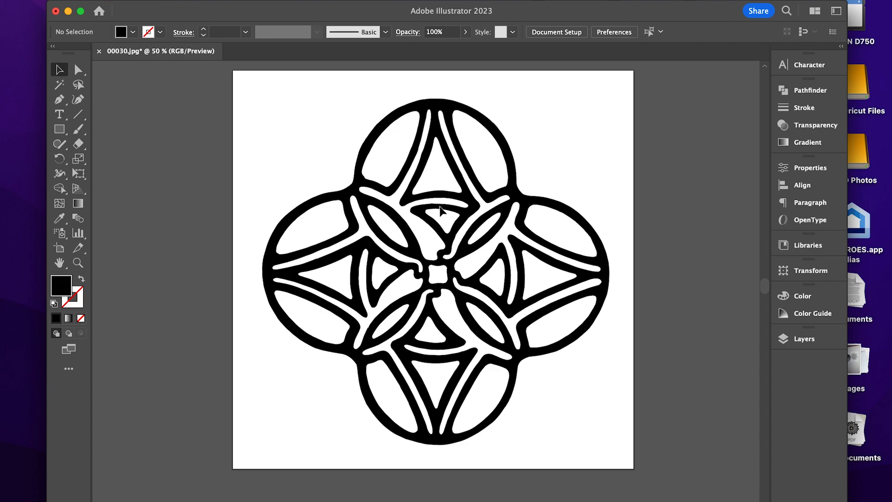
Examine the edges of the black linework up close for uneven curves, around the center, top and left lobes.
click(440, 209)
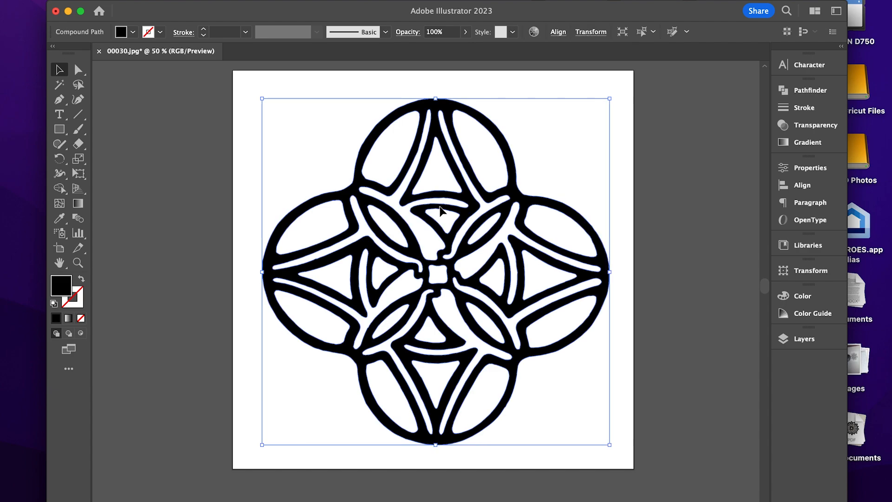
key(super+equal)
key(super+equal)
key(super+equal)
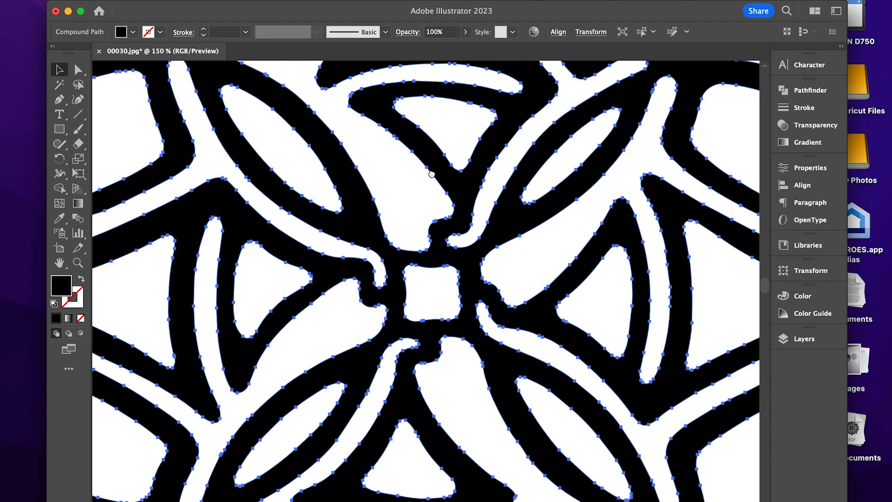
scroll(432, 173, up, 10)
scroll(432, 174, left, 4)
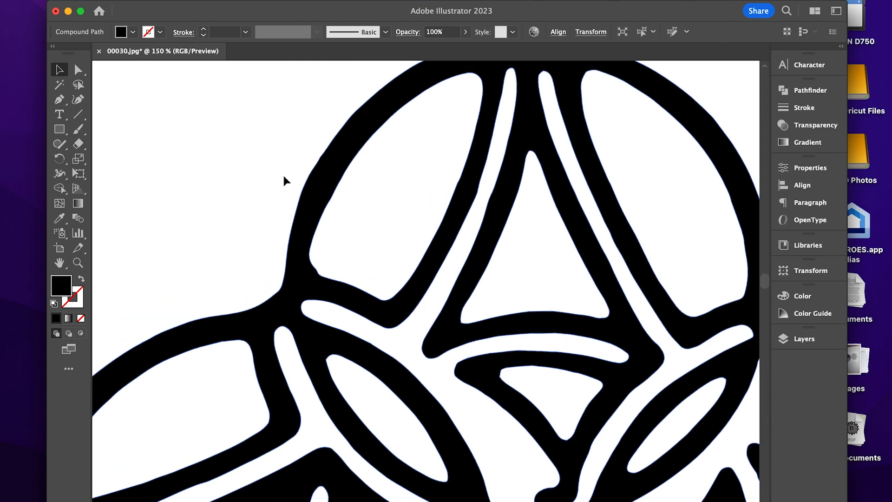
click(378, 193)
click(339, 163)
click(194, 193)
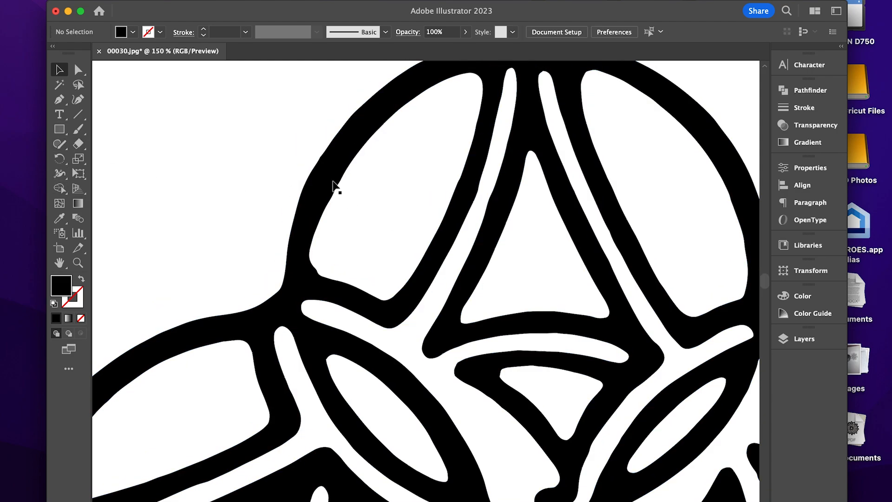
click(333, 182)
key(super+plus)
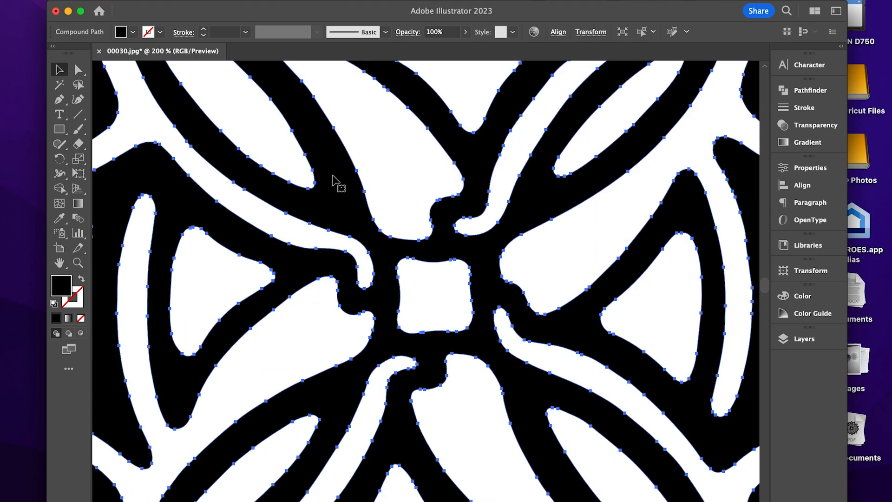
drag(277, 163, 432, 364)
key(super+h)
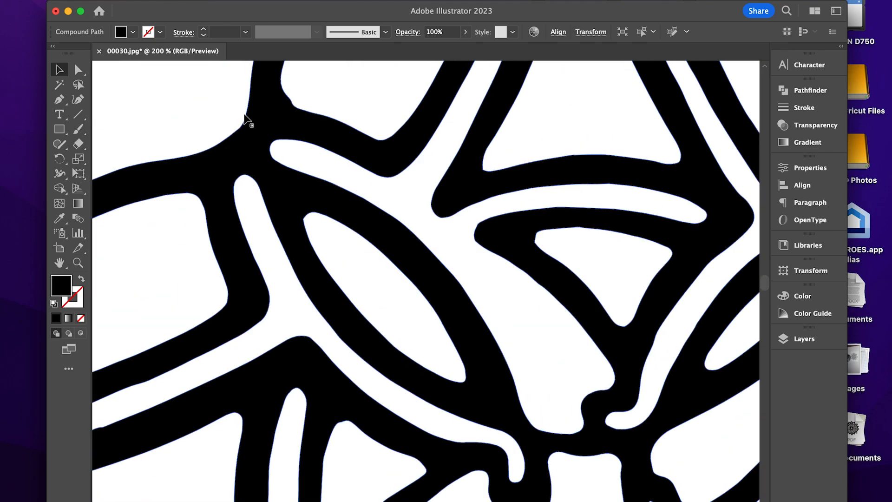
drag(321, 88, 288, 298)
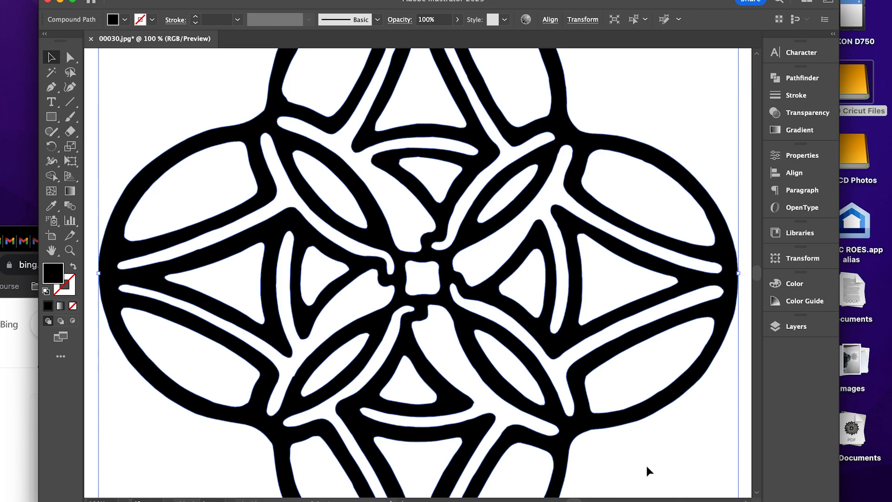
key(super+minus)
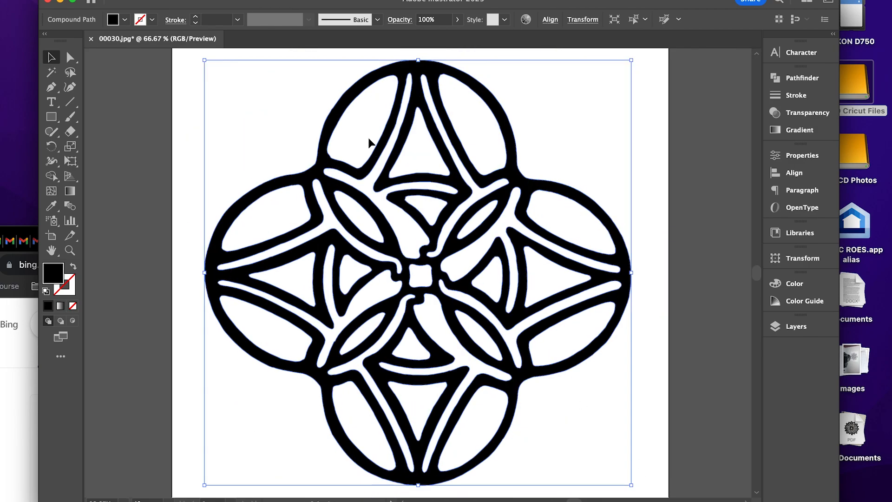
Select the design and smooth the outer edge of the top lobe with the Smooth tool.
key(super+equal)
key(super+equal)
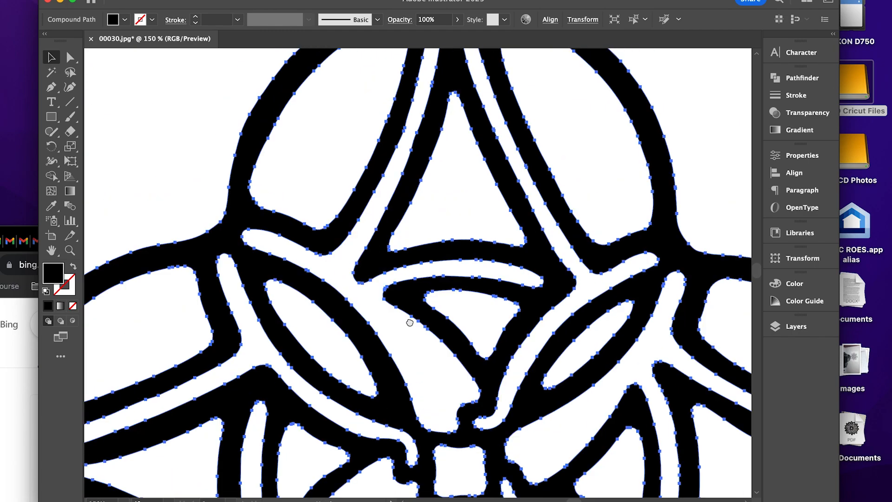
drag(409, 323, 422, 404)
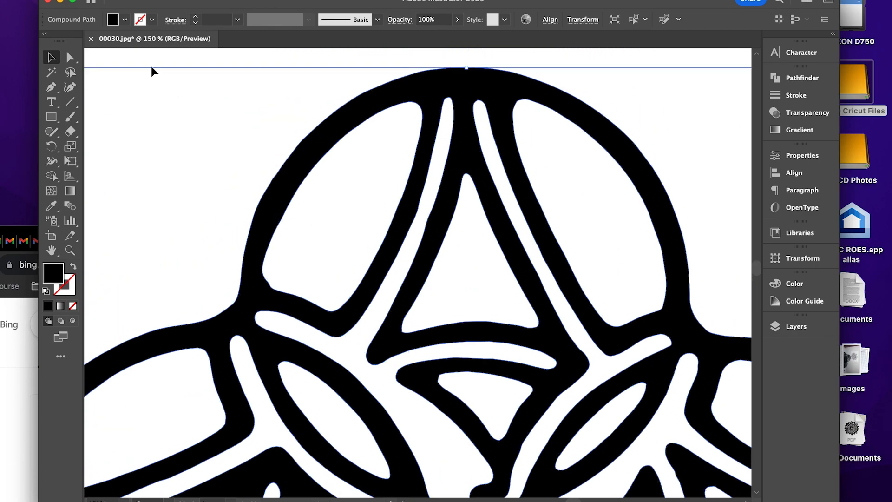
click(56, 135)
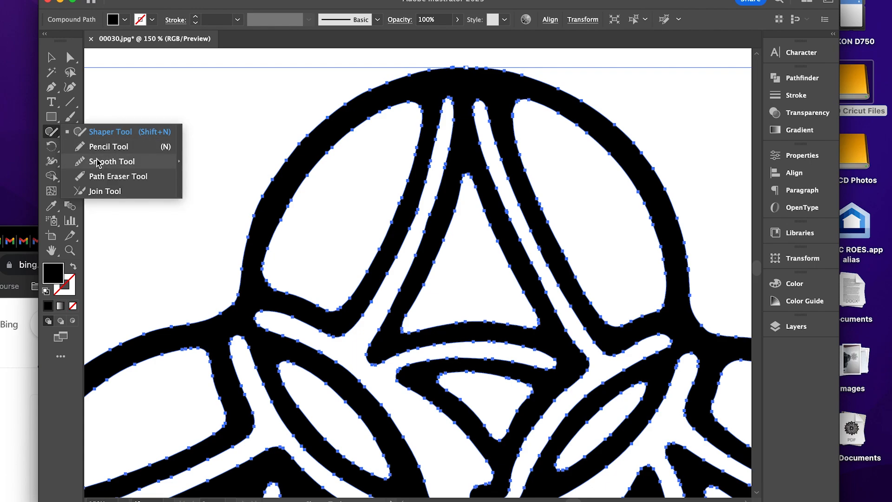
click(98, 162)
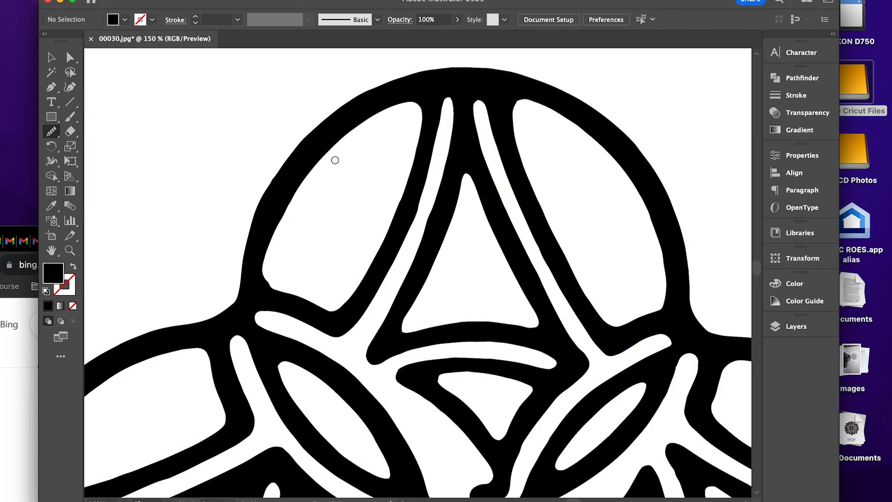
click(52, 58)
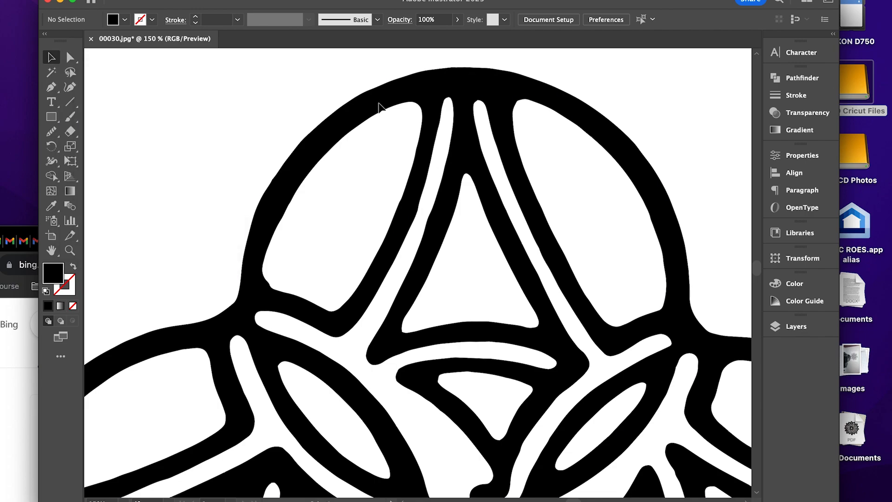
click(380, 106)
click(51, 132)
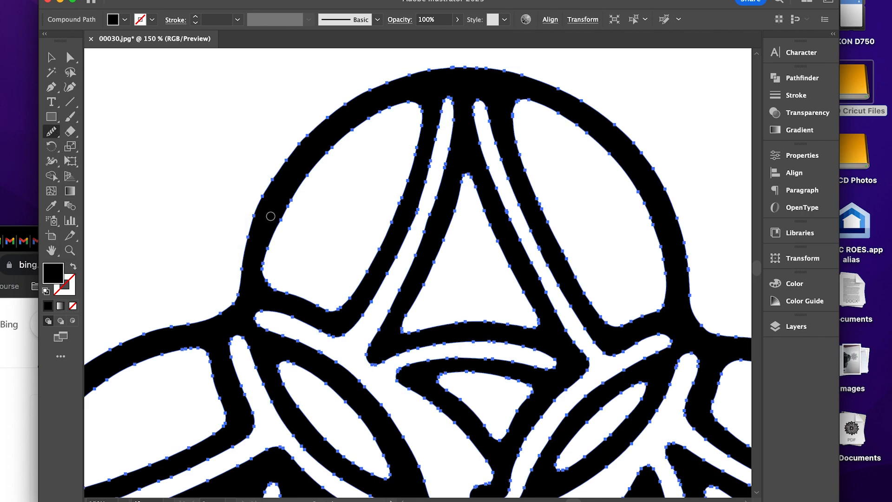
mouse_move(253, 229)
mouse_down()
mouse_move(293, 140)
mouse_move(349, 101)
mouse_move(461, 61)
mouse_move(555, 77)
mouse_move(672, 188)
mouse_up()
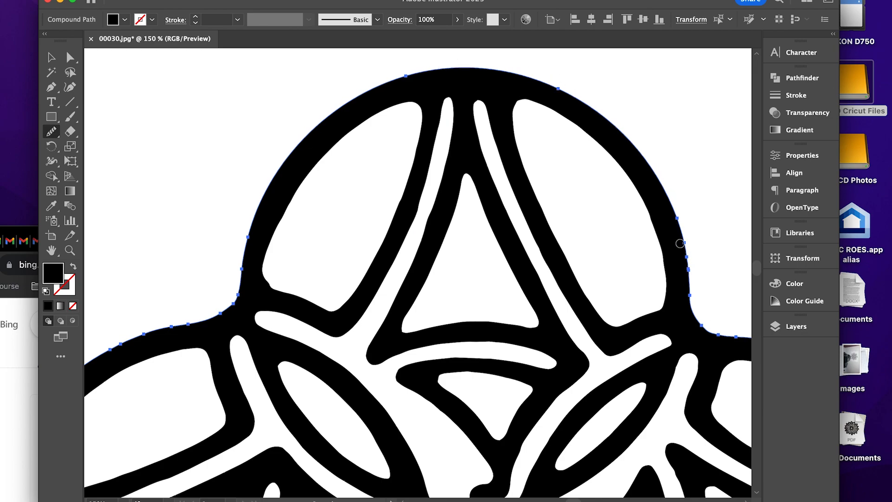
Smooth the outer contour around the right lobe and down toward the bottom lobe.
scroll(697, 279, right, 10)
scroll(697, 279, down, 3)
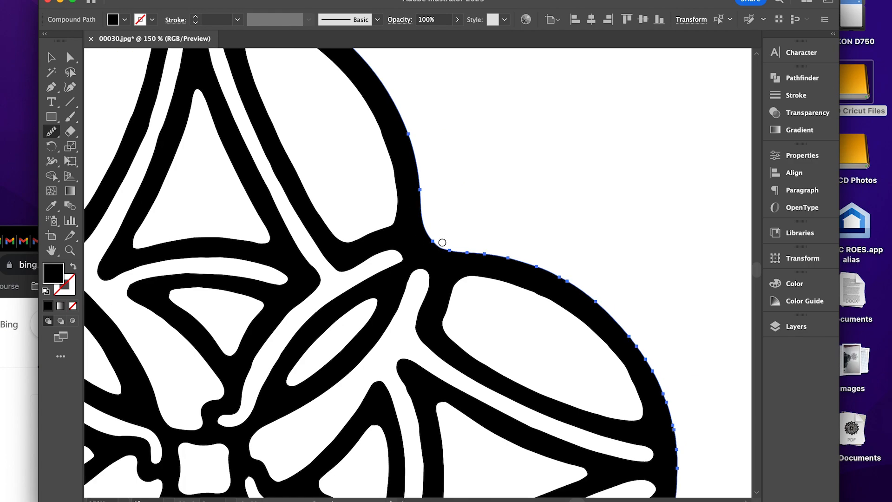
mouse_move(430, 235)
mouse_down()
mouse_move(559, 265)
mouse_move(644, 338)
mouse_up()
drag(667, 374, 581, 221)
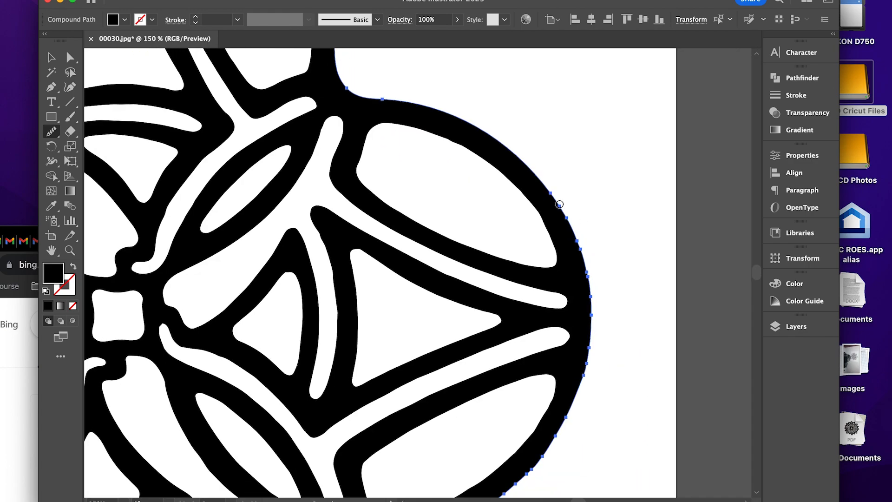
mouse_move(550, 195)
mouse_down()
mouse_move(608, 293)
mouse_move(585, 391)
mouse_move(606, 234)
mouse_move(485, 343)
mouse_move(398, 367)
mouse_move(429, 282)
mouse_move(389, 396)
mouse_move(464, 273)
mouse_up()
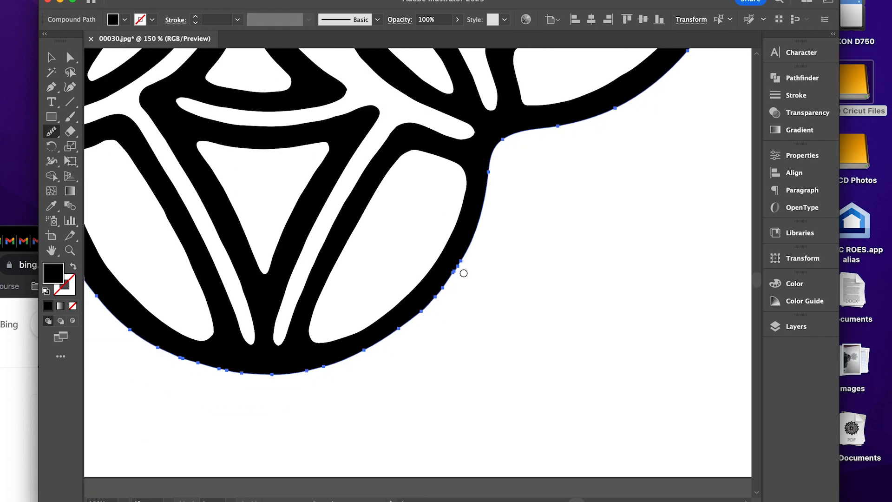
Smooth the outer contour along the bottom and left lobes, up to the notch where it meets the top lobe.
mouse_move(400, 332)
mouse_down()
mouse_move(303, 375)
mouse_move(222, 367)
mouse_move(358, 377)
mouse_move(260, 318)
mouse_move(215, 209)
mouse_move(219, 162)
mouse_move(191, 144)
mouse_move(339, 229)
mouse_move(229, 209)
mouse_move(243, 199)
mouse_move(159, 139)
mouse_move(268, 296)
mouse_up()
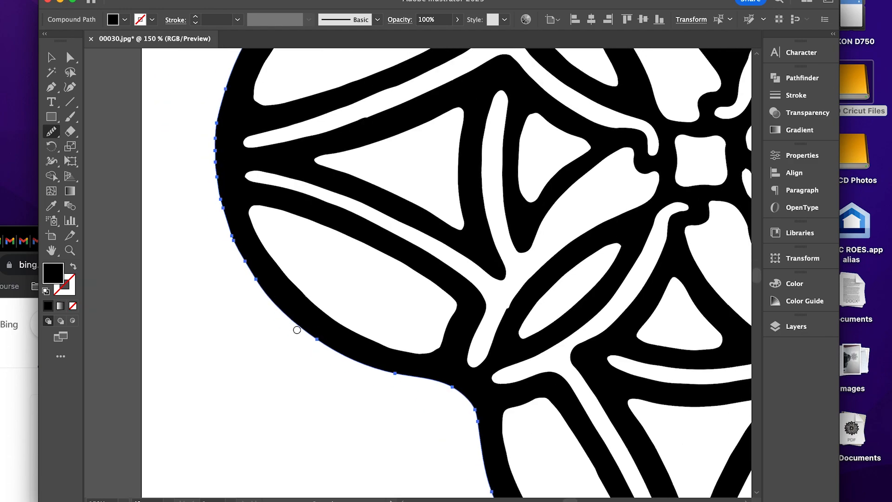
mouse_move(297, 330)
mouse_down()
mouse_move(205, 222)
mouse_move(214, 139)
mouse_move(236, 93)
mouse_move(209, 259)
mouse_move(255, 127)
mouse_up()
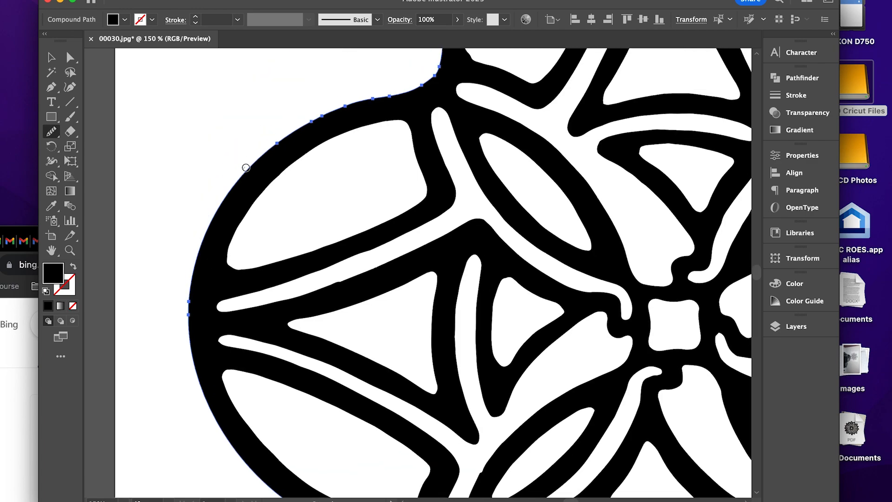
drag(246, 168, 354, 100)
mouse_move(423, 82)
mouse_down()
mouse_move(361, 166)
mouse_move(382, 122)
mouse_up()
mouse_move(380, 122)
mouse_down()
mouse_move(334, 200)
mouse_move(385, 93)
mouse_up()
mouse_move(465, 95)
mouse_down()
mouse_move(393, 171)
mouse_move(398, 150)
mouse_up()
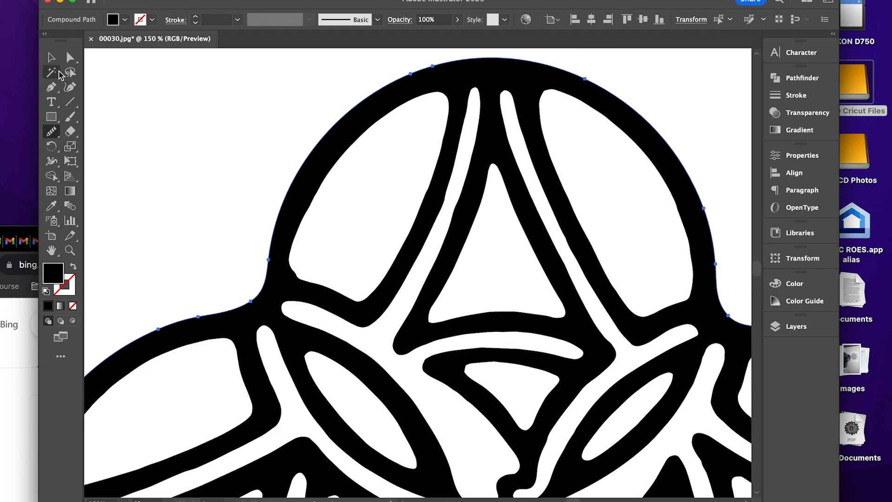
Reselect the whole design and smooth the contour of the large left opening inside the top lobe.
click(52, 58)
click(184, 82)
click(437, 100)
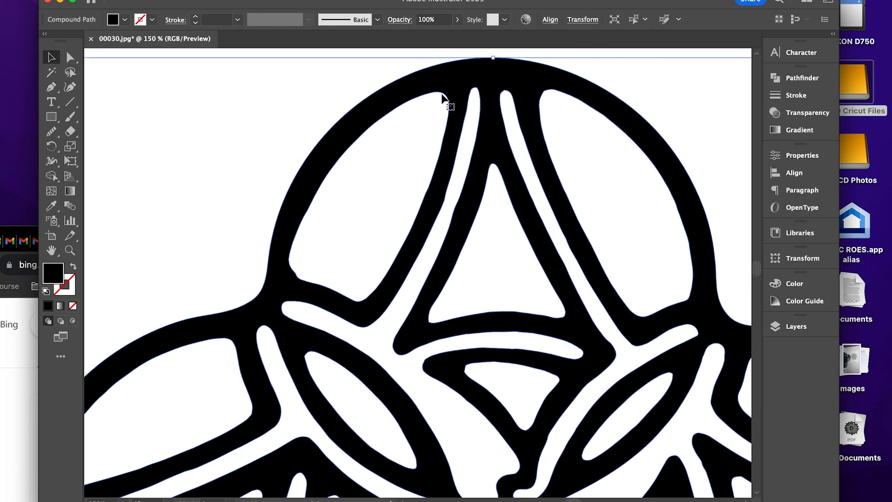
click(54, 133)
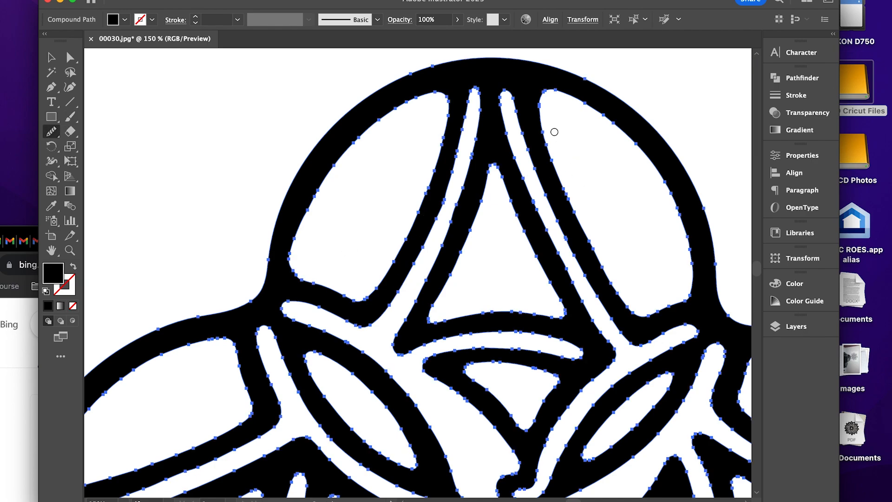
key(super+equal)
drag(456, 222, 450, 416)
drag(436, 186, 520, 319)
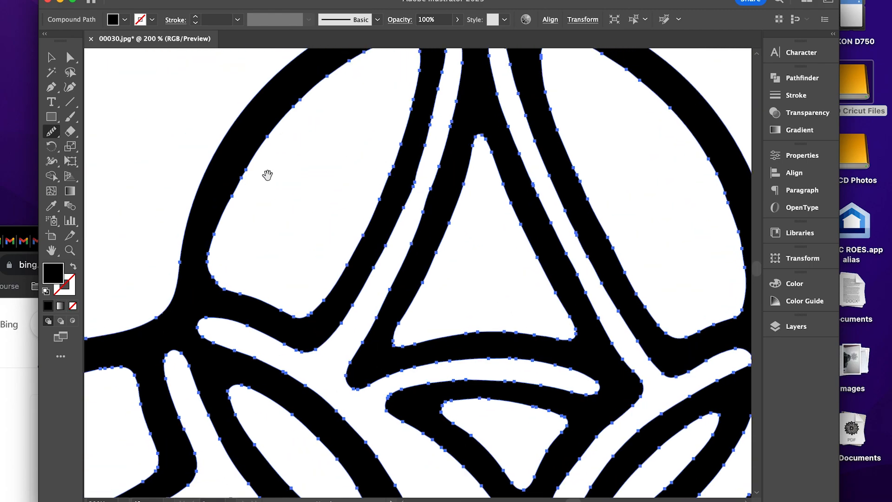
drag(267, 175, 238, 268)
mouse_move(189, 323)
mouse_down()
mouse_move(317, 149)
mouse_move(371, 210)
mouse_up()
mouse_move(391, 169)
mouse_down()
mouse_move(386, 199)
mouse_move(311, 343)
mouse_up()
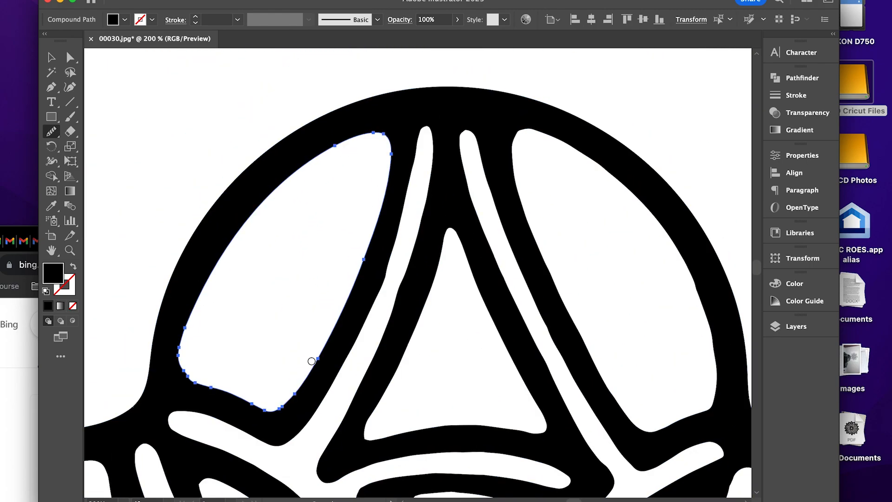
drag(312, 375, 229, 394)
Reselect the design and smooth the long narrow channel between the top lobe's left opening and central triangle.
click(51, 57)
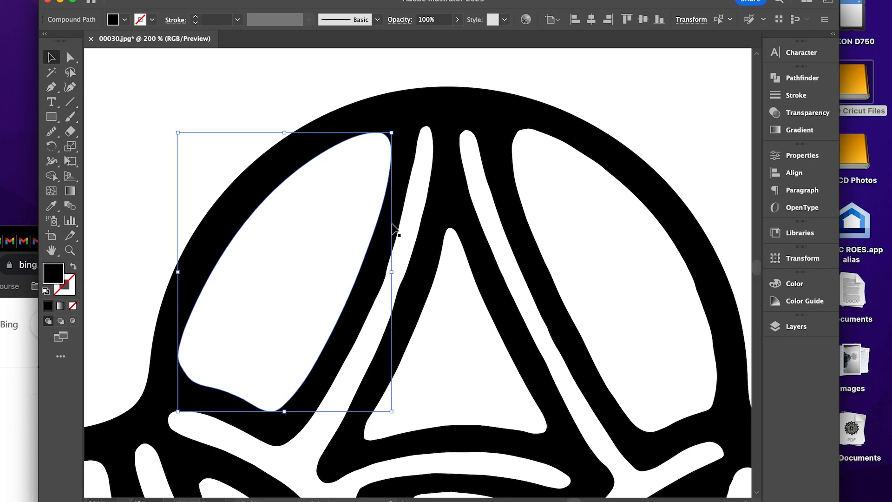
click(430, 190)
click(52, 132)
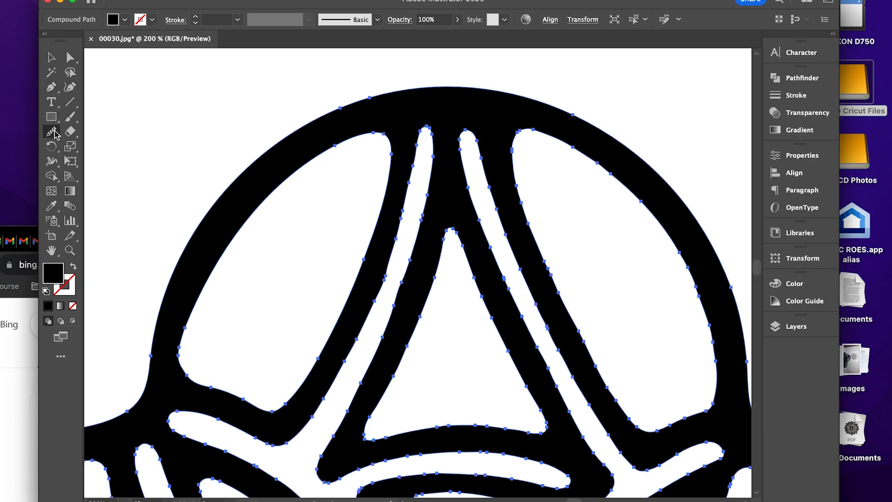
mouse_move(399, 222)
mouse_down()
mouse_move(361, 324)
mouse_move(293, 444)
mouse_move(241, 444)
mouse_move(240, 433)
mouse_move(182, 410)
mouse_up()
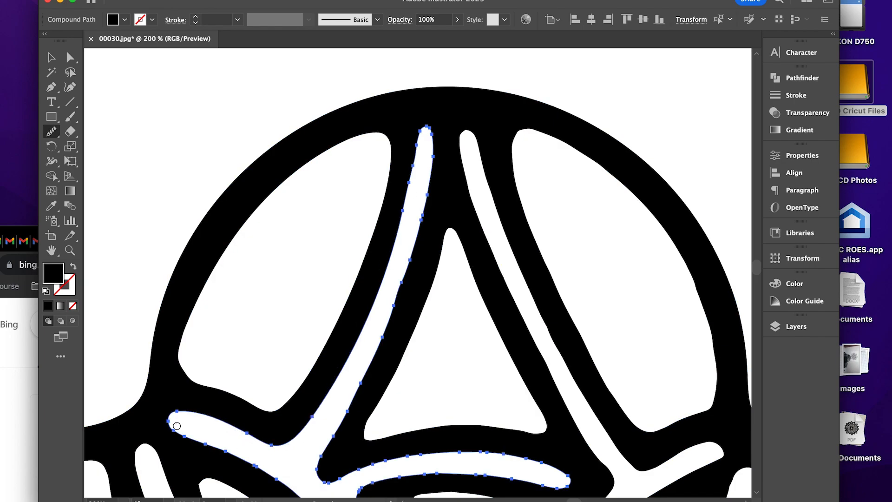
mouse_move(358, 388)
mouse_down()
mouse_move(425, 211)
mouse_move(440, 119)
mouse_up()
scroll(449, 121, down, 2)
scroll(449, 120, down, 6)
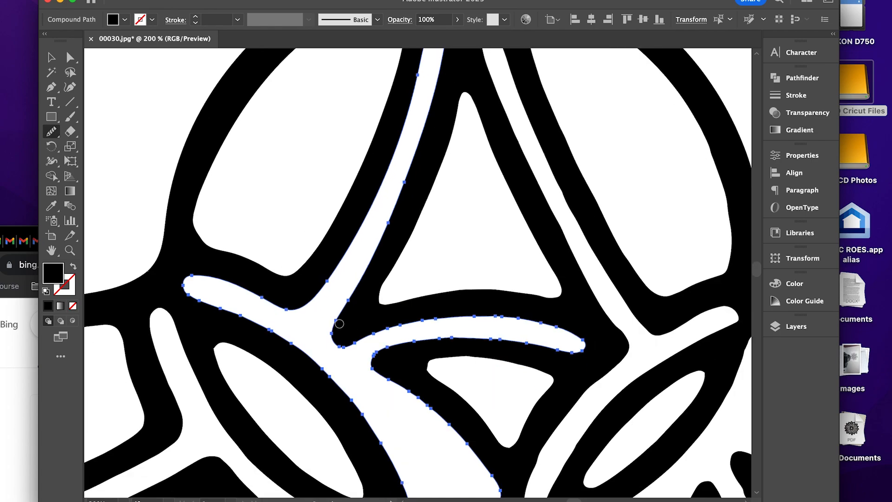
Smooth that channel's curved side arm and lower end, plus the small triangular opening beneath the arm.
mouse_move(339, 323)
mouse_down()
mouse_move(353, 342)
mouse_move(464, 323)
mouse_move(549, 327)
mouse_move(587, 354)
mouse_move(474, 348)
mouse_move(366, 376)
mouse_up()
drag(432, 407, 483, 443)
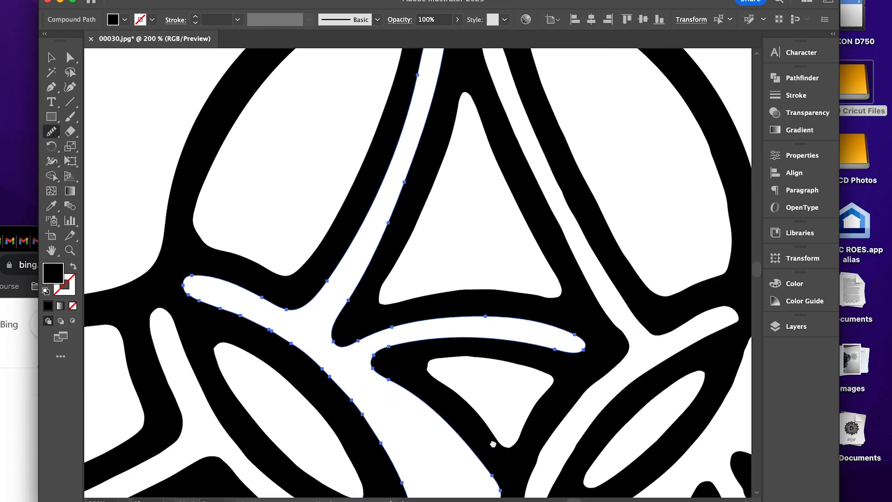
scroll(488, 446, down, 2)
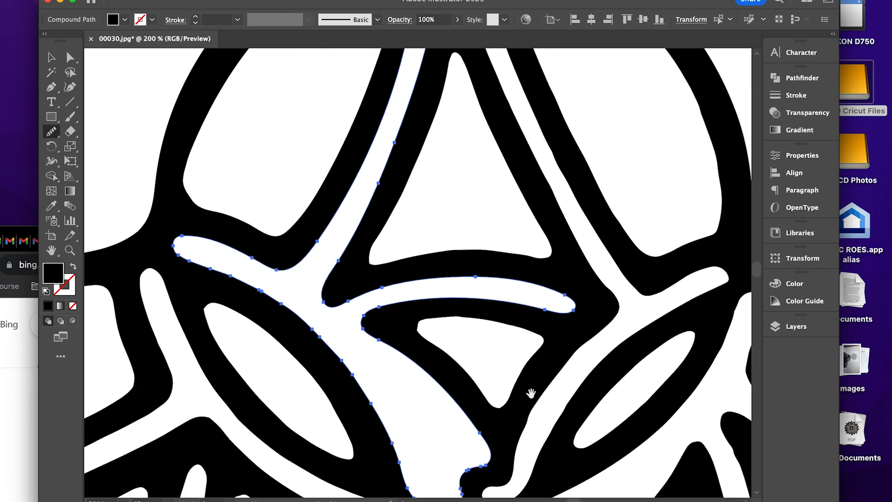
scroll(506, 400, down, 3)
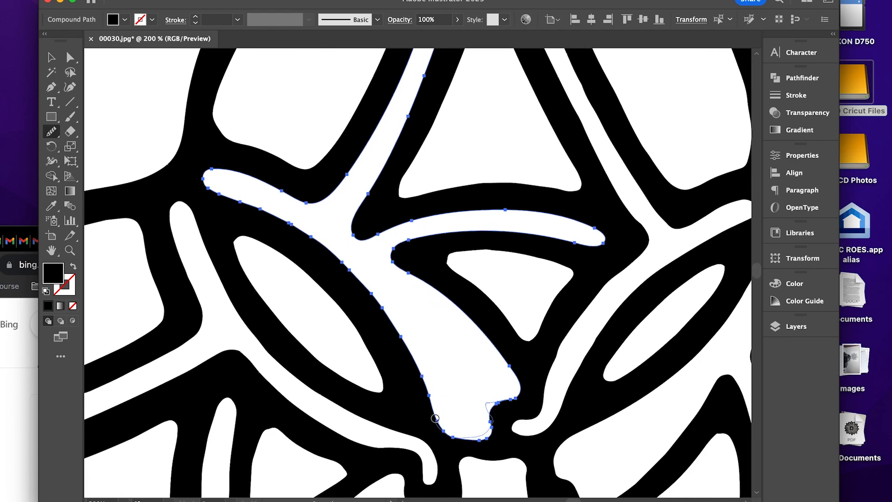
drag(434, 418, 434, 414)
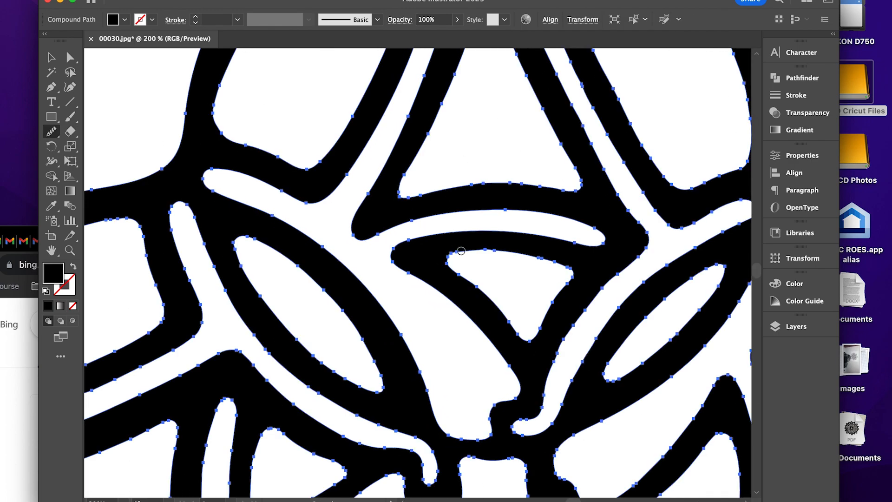
mouse_move(461, 250)
mouse_down()
mouse_move(538, 258)
mouse_move(574, 272)
mouse_up()
mouse_move(547, 313)
mouse_down()
mouse_move(537, 338)
mouse_move(453, 272)
mouse_move(448, 249)
mouse_up()
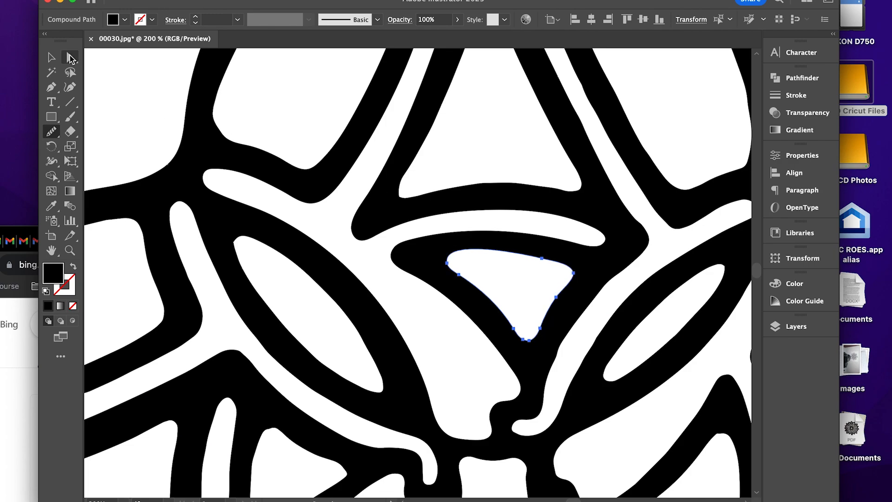
Reselect the whole design and smooth the branching channel running between the top lobe's central triangle and its large right opening.
click(51, 57)
key(space)
drag(609, 260, 486, 253)
click(511, 250)
click(52, 133)
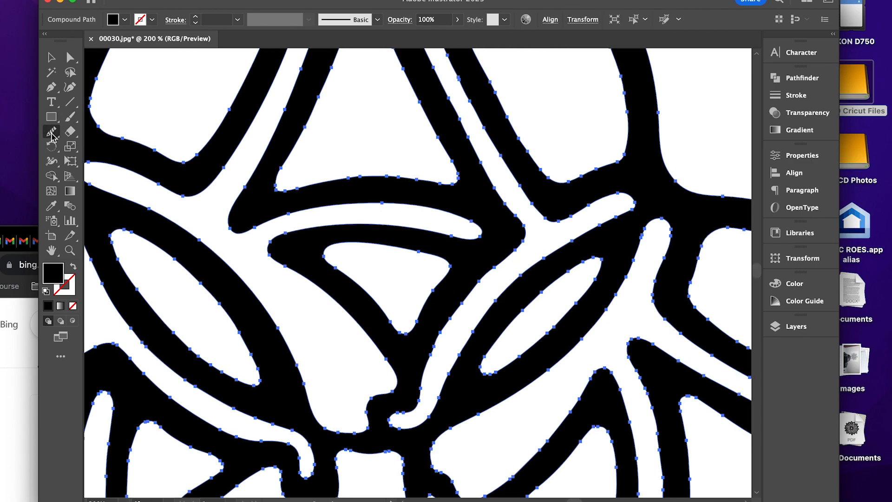
mouse_move(517, 250)
mouse_down()
mouse_move(450, 321)
mouse_move(418, 394)
mouse_move(431, 416)
mouse_move(513, 292)
mouse_move(632, 205)
mouse_up()
scroll(499, 172, up, 5)
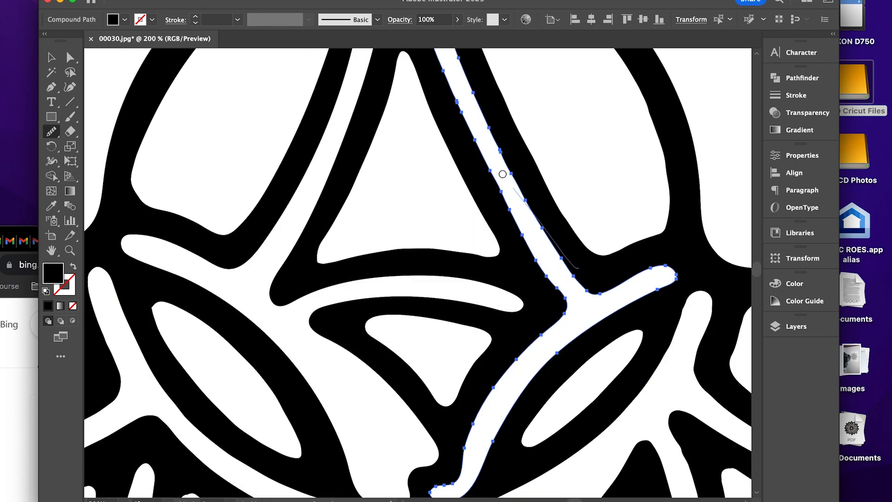
mouse_move(497, 156)
mouse_down()
mouse_move(548, 284)
mouse_move(486, 149)
mouse_up()
Reselect the design and smooth the slender leaf-shaped opening between the top and right lobes.
key(v)
drag(622, 461, 388, 191)
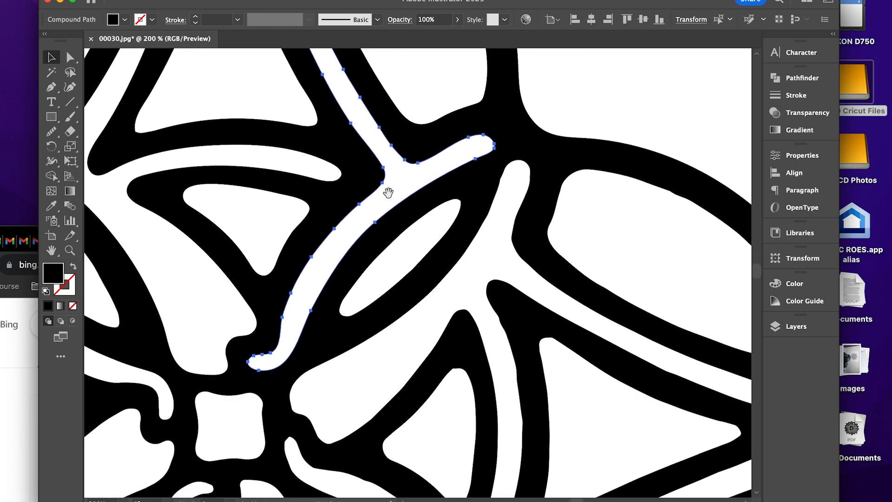
click(441, 209)
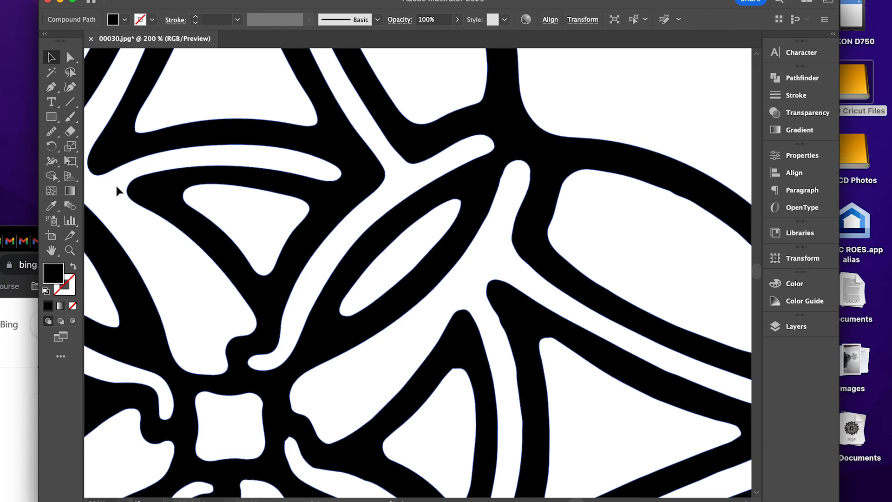
click(51, 132)
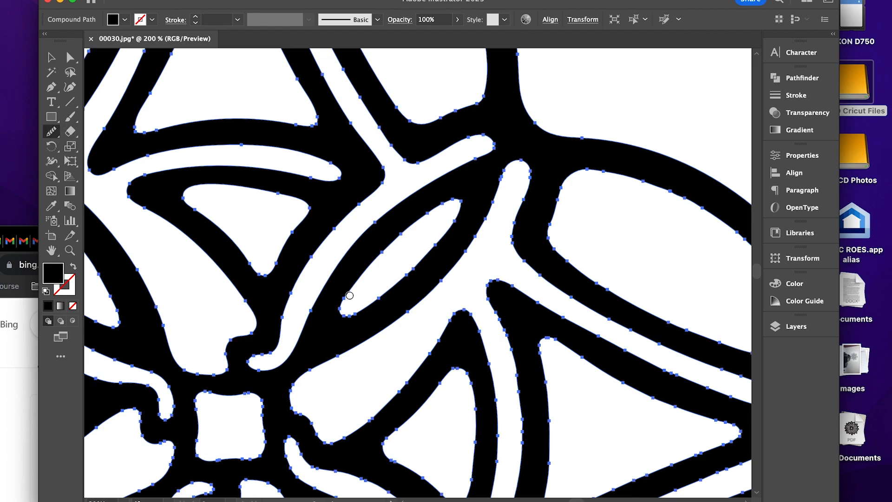
mouse_move(349, 296)
mouse_down()
mouse_move(434, 213)
mouse_move(368, 299)
mouse_move(459, 221)
mouse_up()
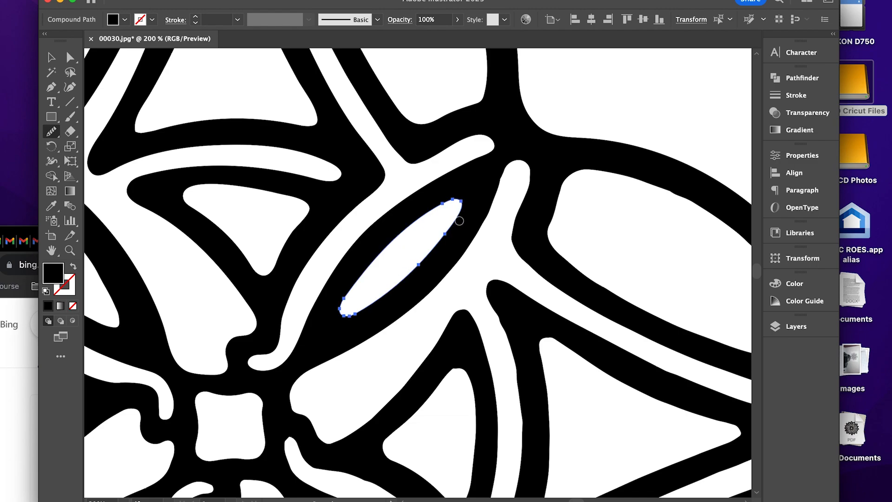
drag(340, 299, 346, 330)
Reselect the design and smooth the wide body, upper tip and inner fork of the right lobe's branching channel.
click(57, 58)
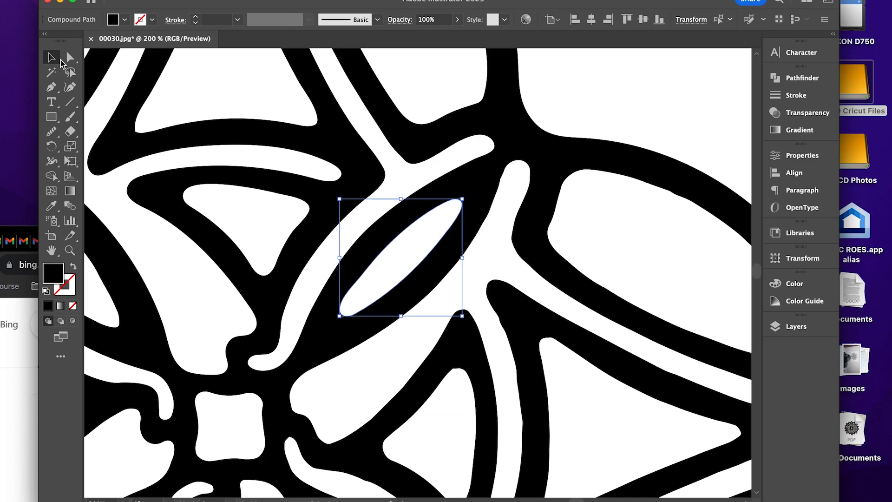
click(561, 117)
scroll(483, 195, down, 2)
click(462, 194)
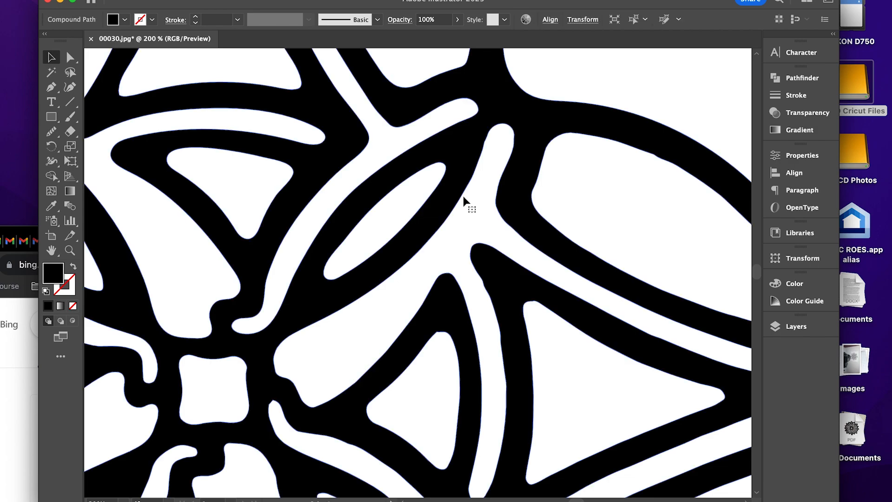
click(52, 132)
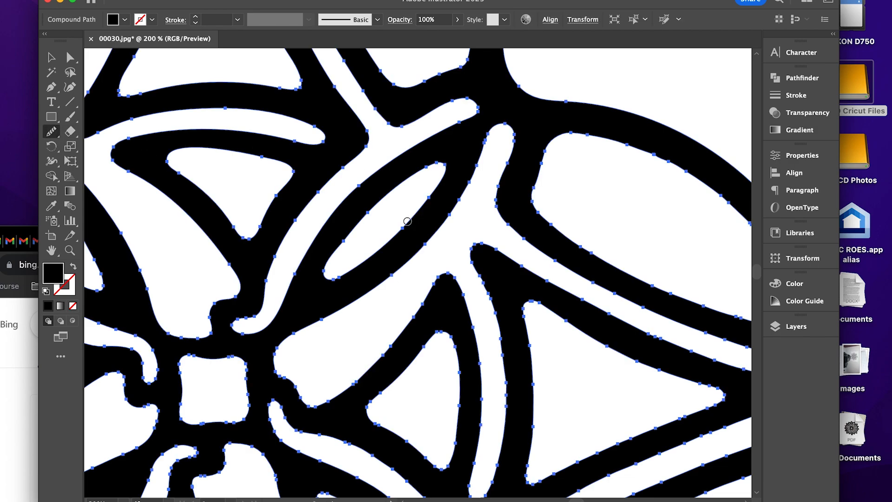
mouse_move(439, 241)
mouse_down()
mouse_move(301, 332)
mouse_move(279, 374)
mouse_move(302, 395)
mouse_move(403, 320)
mouse_up()
drag(458, 309, 505, 367)
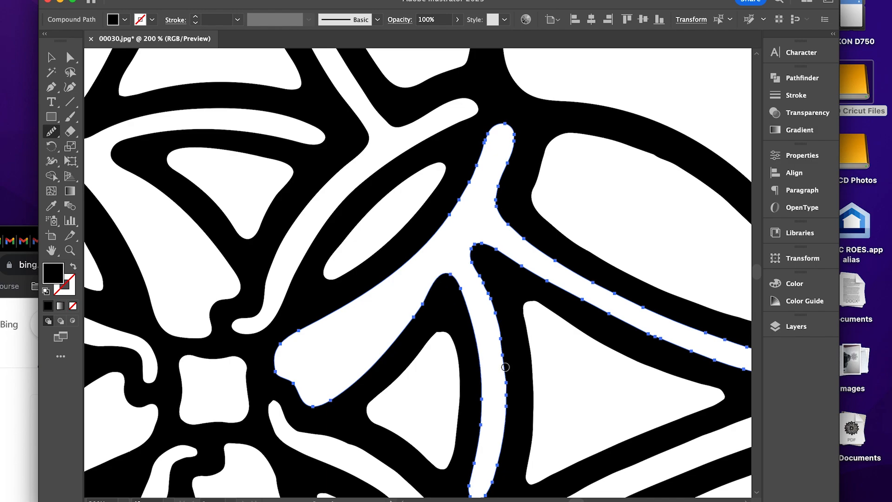
drag(495, 304, 480, 246)
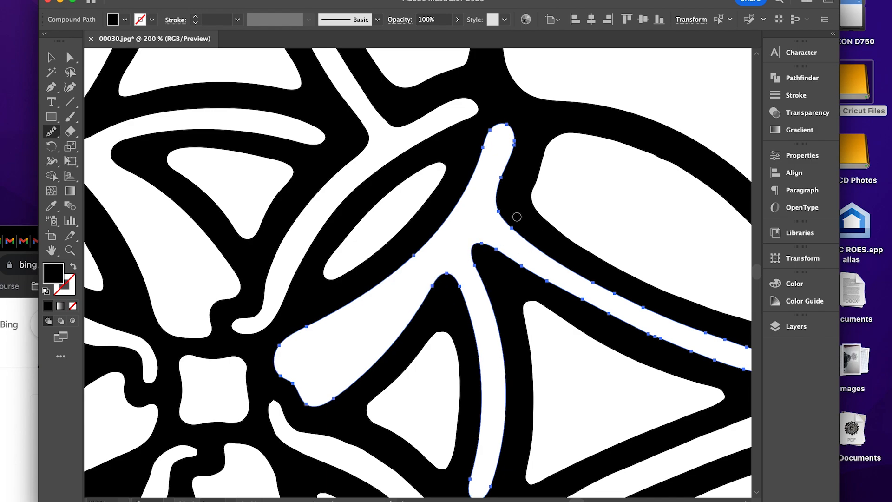
mouse_move(516, 216)
mouse_down()
mouse_move(502, 203)
mouse_move(518, 121)
mouse_up()
Smooth both edges of that channel's long arm reaching toward the right lobe's outer rim.
scroll(509, 226, right, 5)
scroll(509, 225, down, 2)
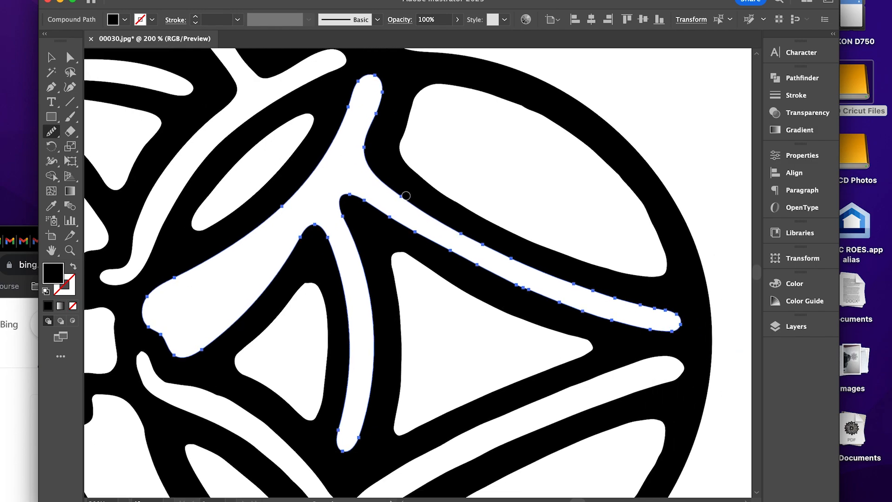
mouse_move(409, 198)
mouse_down()
mouse_move(518, 263)
mouse_move(696, 327)
mouse_move(574, 315)
mouse_move(350, 197)
mouse_move(353, 257)
mouse_move(299, 235)
mouse_move(267, 286)
mouse_up()
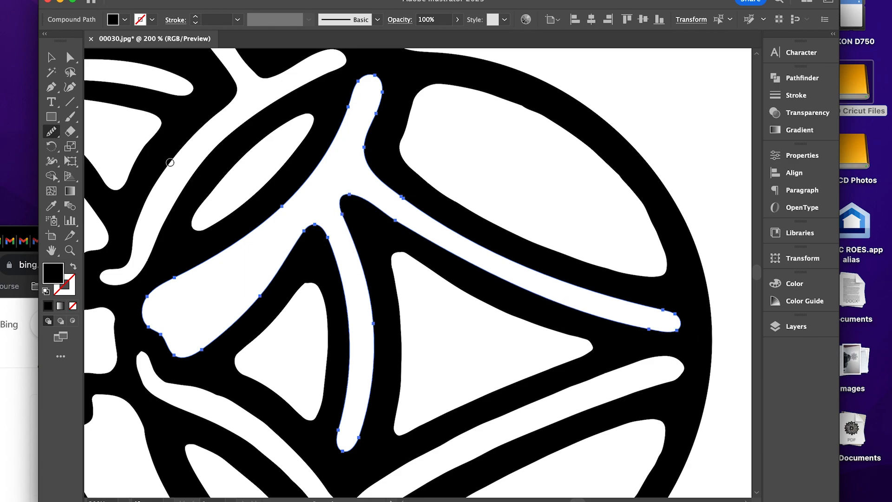
Reselect the design and smooth all sides of the small triangular opening in the right lobe.
click(51, 58)
scroll(231, 199, down, 3)
scroll(231, 199, left, 1)
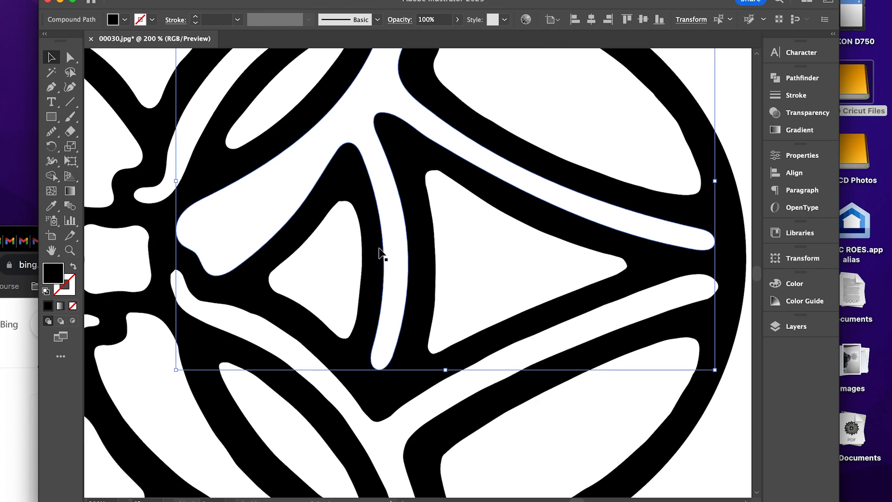
click(51, 132)
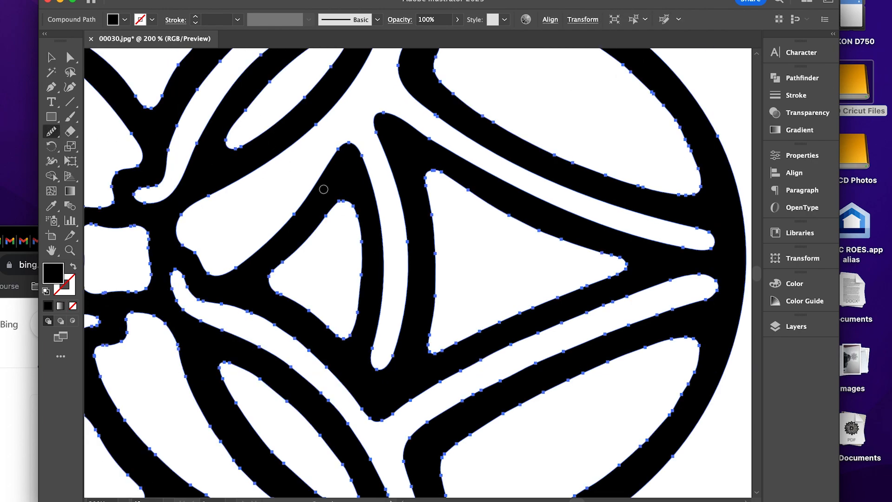
mouse_move(357, 212)
mouse_down()
mouse_move(331, 200)
mouse_move(291, 275)
mouse_up()
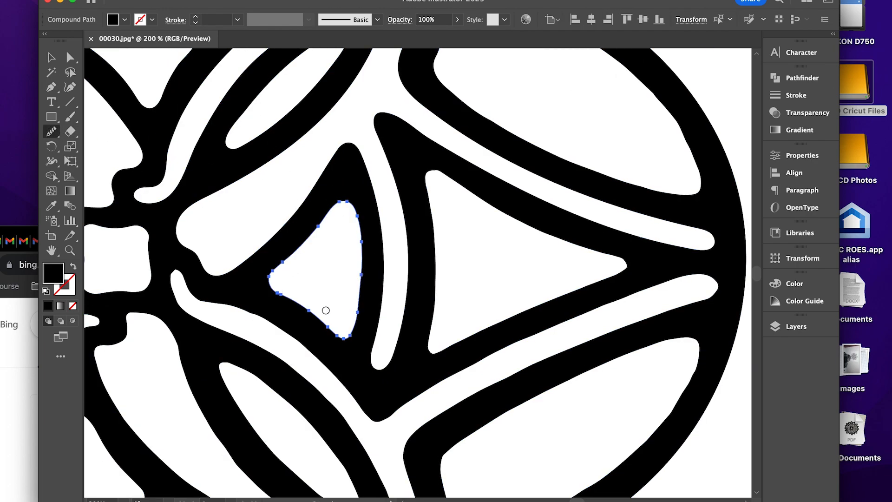
mouse_move(326, 334)
mouse_down()
mouse_move(353, 330)
mouse_move(363, 308)
mouse_move(361, 221)
mouse_up()
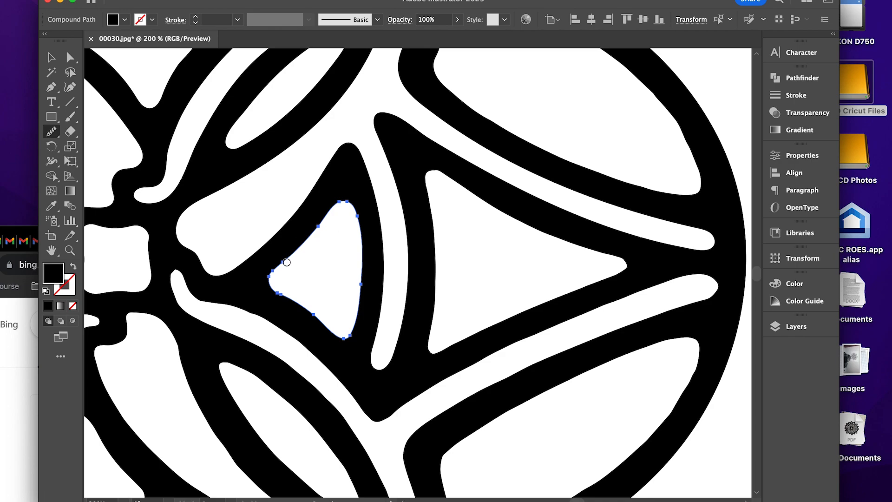
drag(287, 262, 280, 284)
Reselect the design and smooth the edges of the right lobe's large central triangular opening.
key(v)
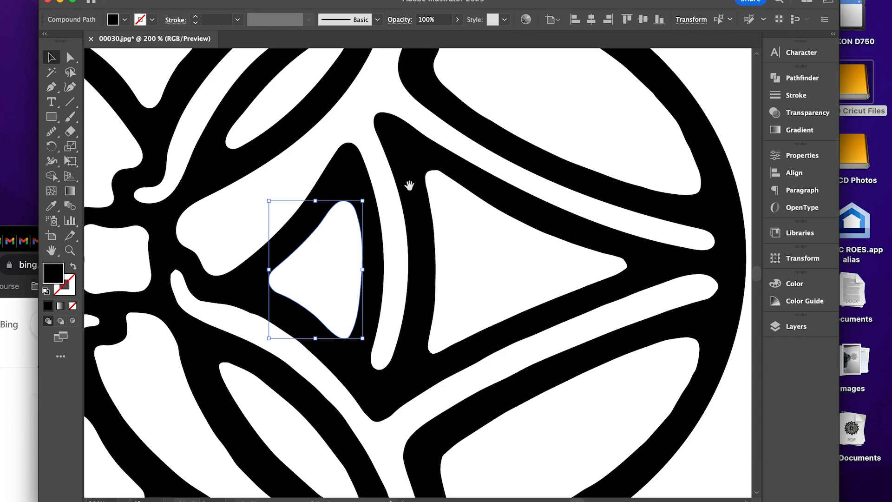
scroll(453, 186, right, 2)
scroll(453, 185, down, 1)
key(super+a)
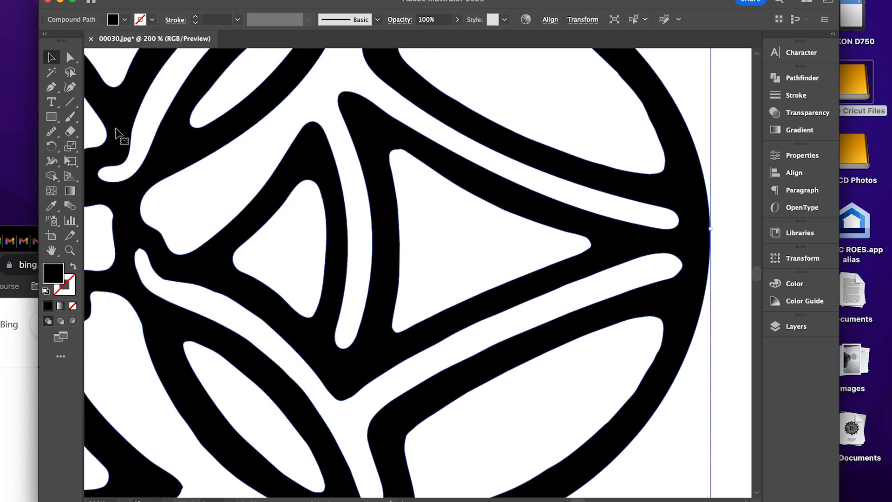
click(51, 132)
mouse_move(540, 222)
mouse_down()
mouse_move(404, 159)
mouse_move(392, 176)
mouse_move(398, 280)
mouse_up()
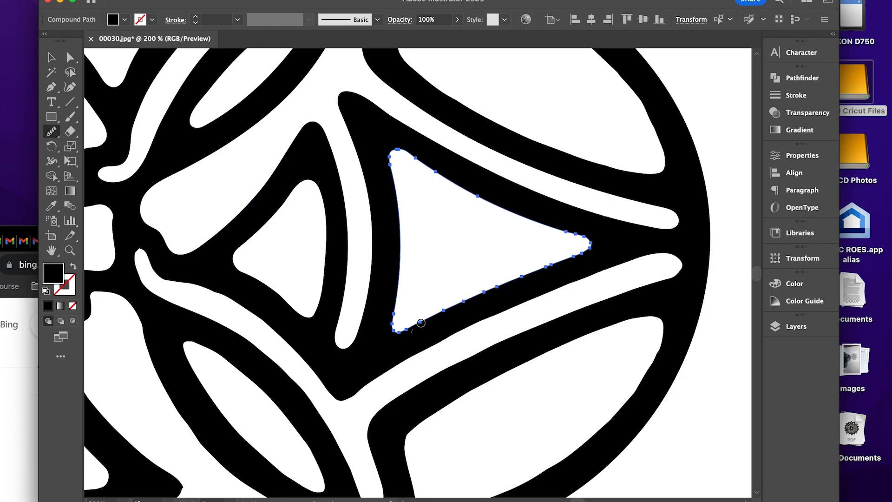
drag(421, 323, 590, 239)
scroll(464, 186, down, 5)
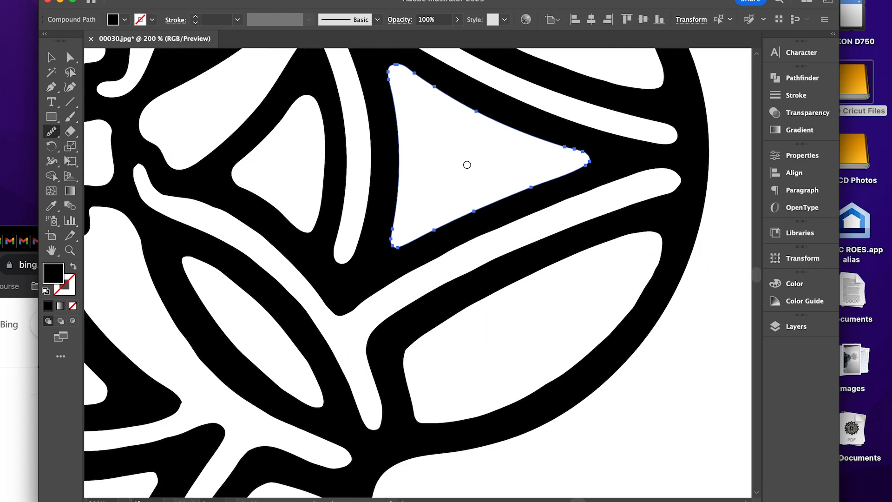
Reselect the design and smooth the right lobe's lower Y-shaped channel and the large opening beneath it.
click(52, 58)
click(318, 284)
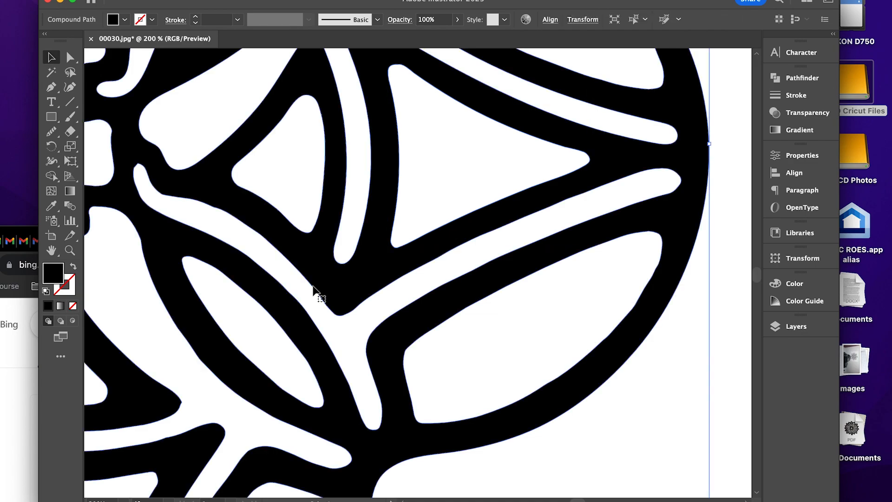
click(51, 131)
drag(265, 239, 126, 170)
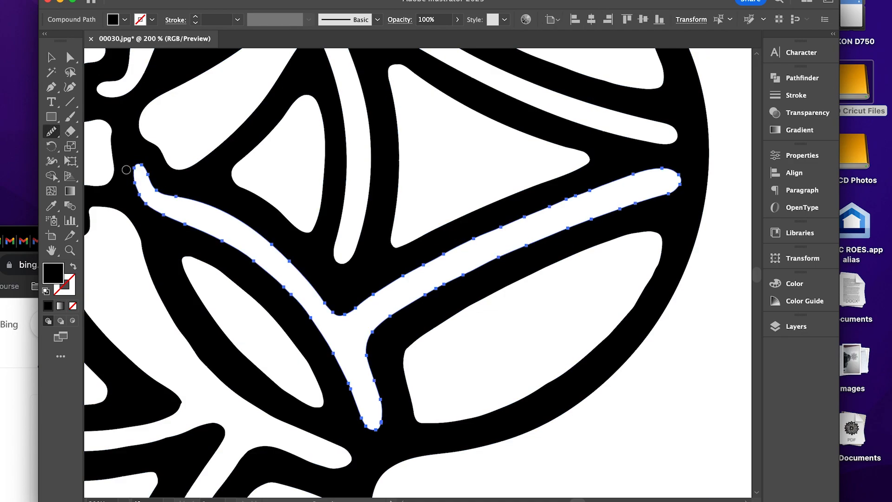
click(52, 58)
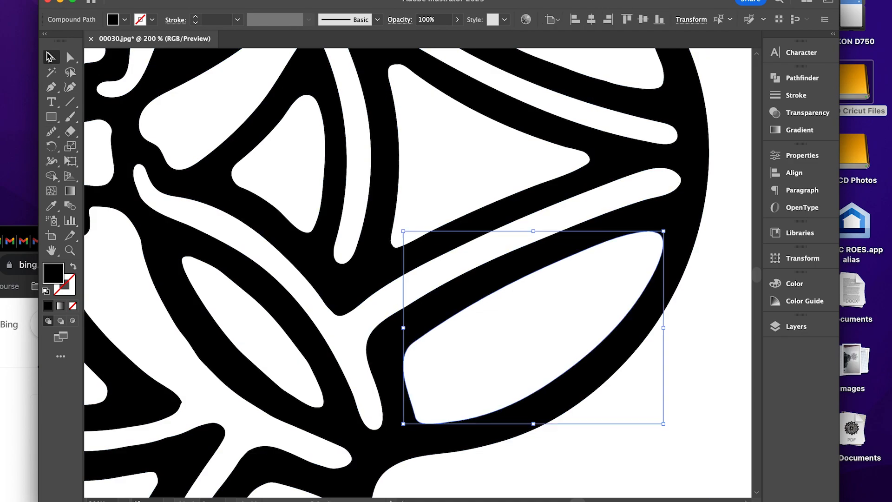
drag(225, 178, 287, 103)
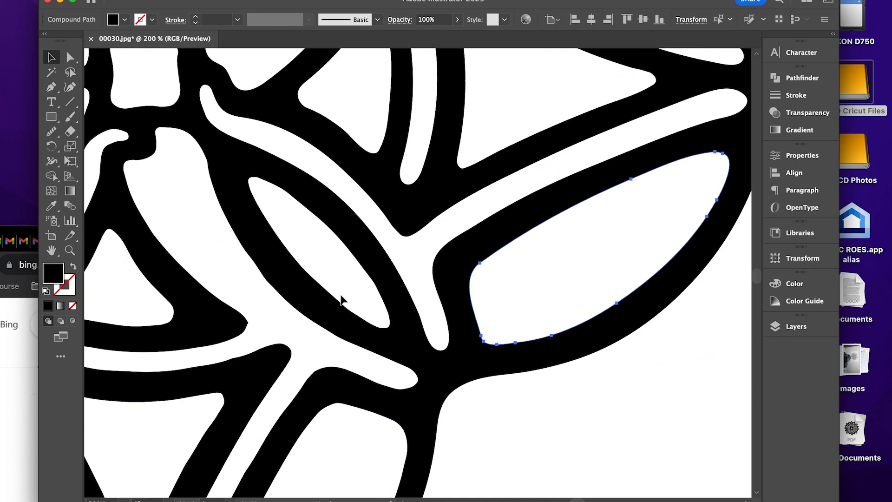
Reselect the design and smooth the contour of the large right opening in the bottom lobe.
drag(366, 342, 441, 226)
drag(439, 296, 470, 200)
click(457, 237)
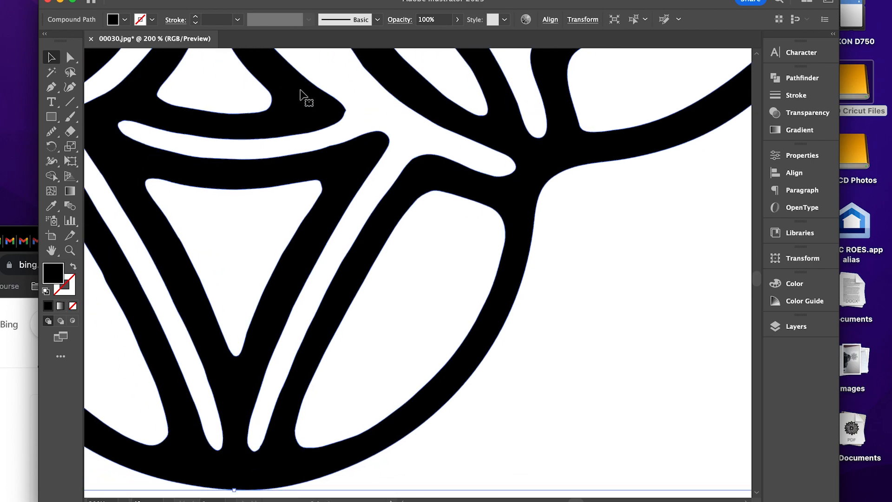
click(53, 131)
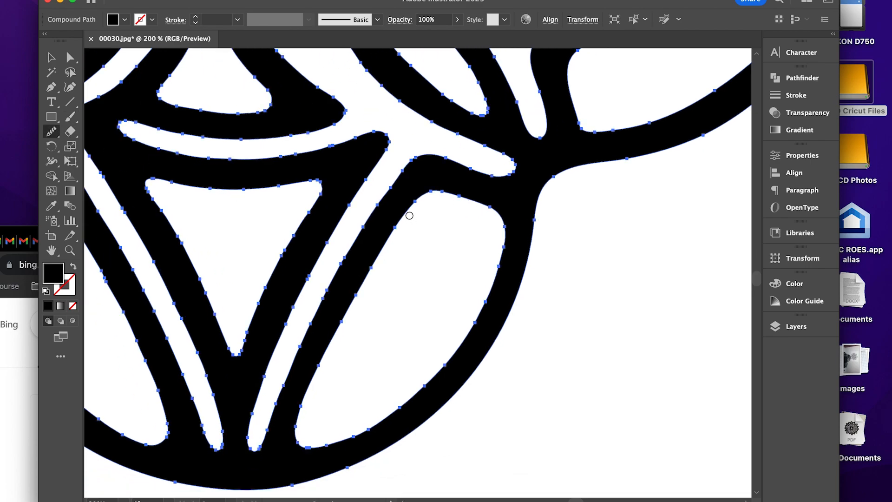
mouse_move(409, 216)
mouse_down()
mouse_move(322, 364)
mouse_move(297, 441)
mouse_move(368, 425)
mouse_move(457, 344)
mouse_move(504, 233)
mouse_up()
drag(485, 204, 437, 191)
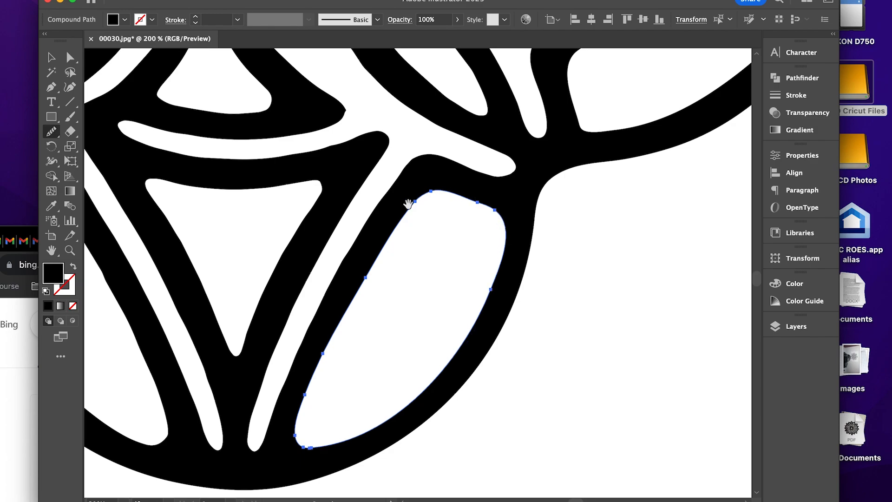
Reselect the design and smooth the bottom lobe's branching channel, including its curved arm between the two central triangular openings.
click(51, 57)
drag(276, 202, 323, 175)
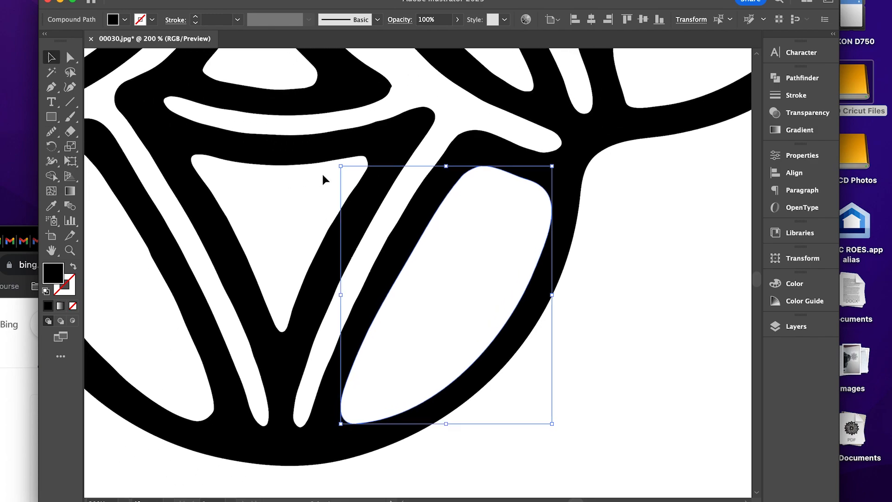
click(383, 200)
click(48, 134)
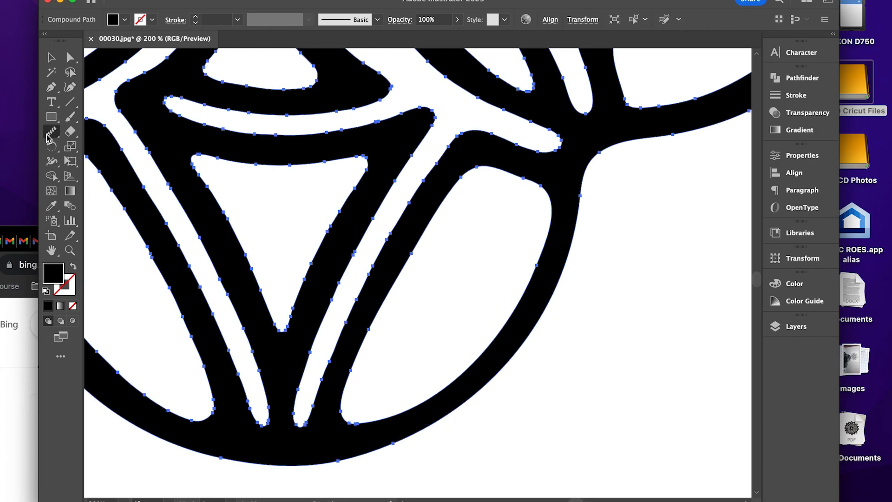
mouse_move(400, 170)
mouse_down()
mouse_move(315, 338)
mouse_move(288, 417)
mouse_move(407, 236)
mouse_move(460, 132)
mouse_move(540, 149)
mouse_move(564, 217)
mouse_move(476, 141)
mouse_move(519, 224)
mouse_move(474, 111)
mouse_move(424, 73)
mouse_move(411, 101)
mouse_move(418, 165)
mouse_up()
mouse_move(408, 161)
mouse_down()
mouse_move(432, 198)
mouse_move(501, 257)
mouse_up()
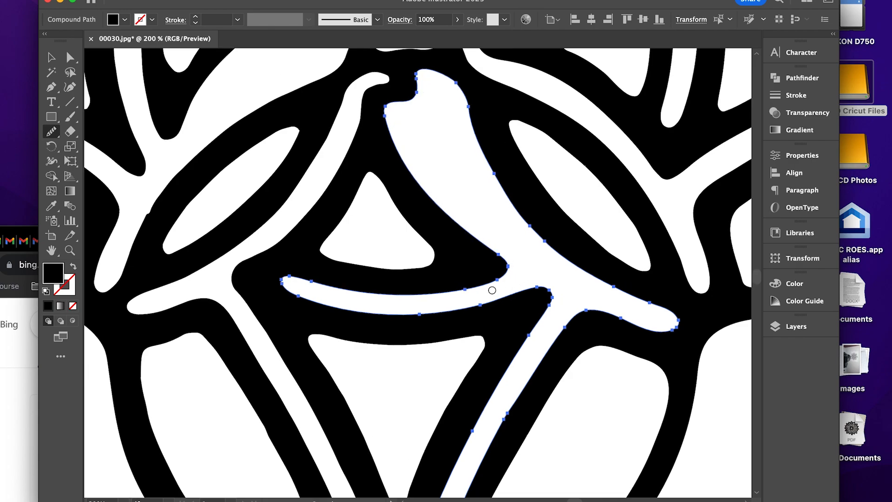
drag(492, 290, 346, 281)
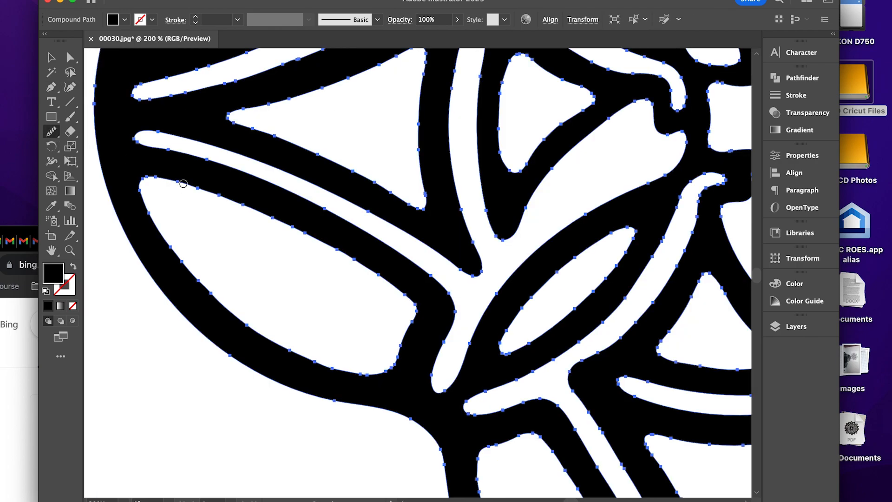
Smooth the contour of the large lower opening in the left lobe.
mouse_move(183, 184)
mouse_down()
mouse_move(139, 186)
mouse_move(201, 291)
mouse_move(309, 358)
mouse_move(408, 364)
mouse_move(420, 298)
mouse_move(325, 247)
mouse_move(179, 194)
mouse_up()
click(51, 57)
drag(130, 142, 119, 161)
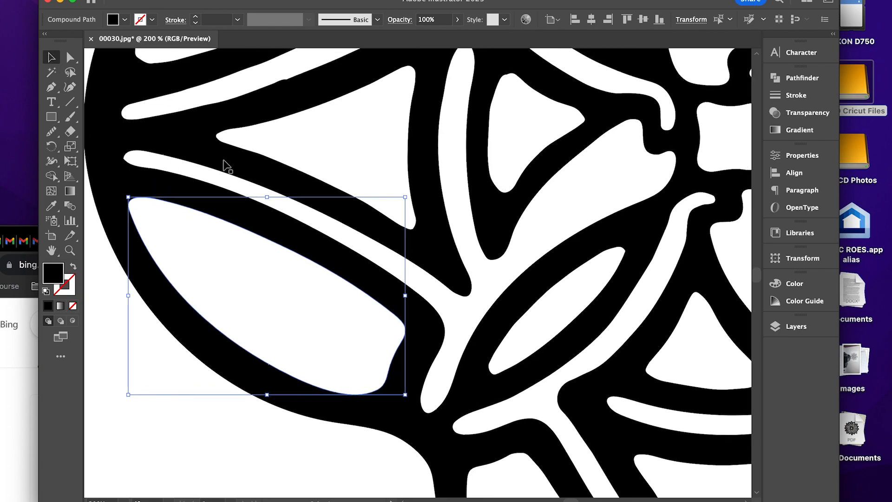
Reselect the design and smooth both edges of the left lobe's upper branching channel, removing the bumps along its long arm.
drag(221, 181, 213, 267)
drag(290, 167, 292, 207)
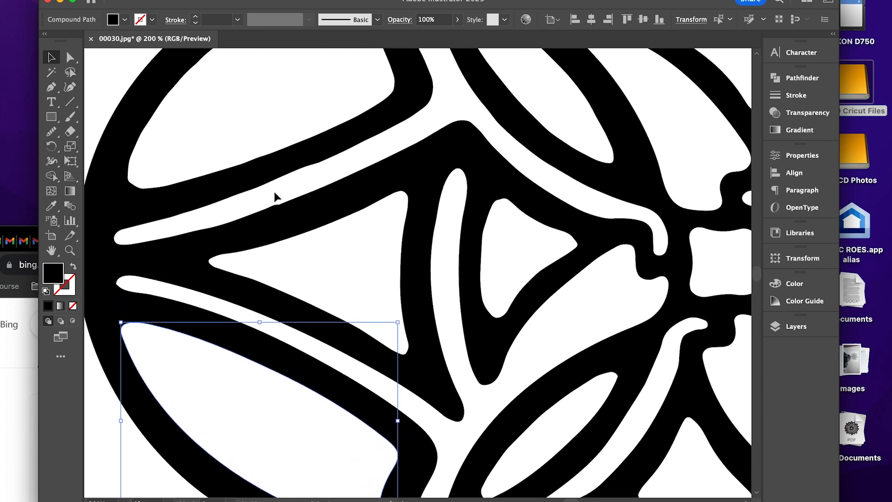
click(280, 208)
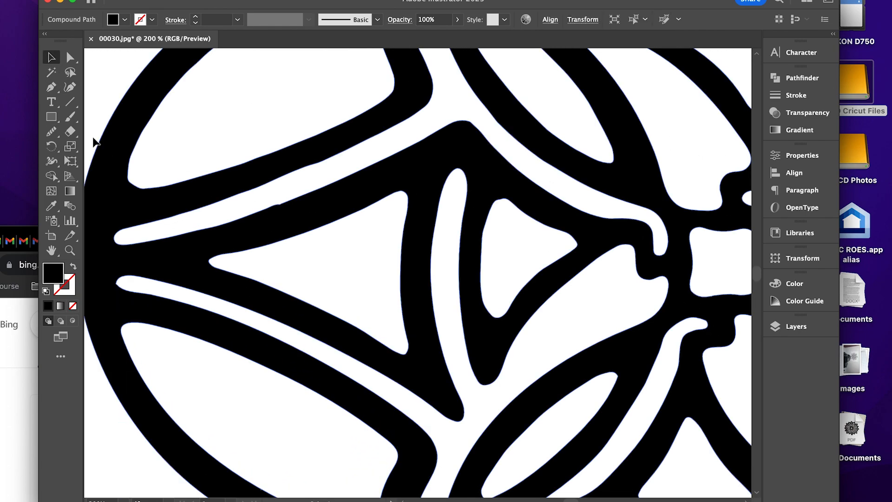
click(51, 131)
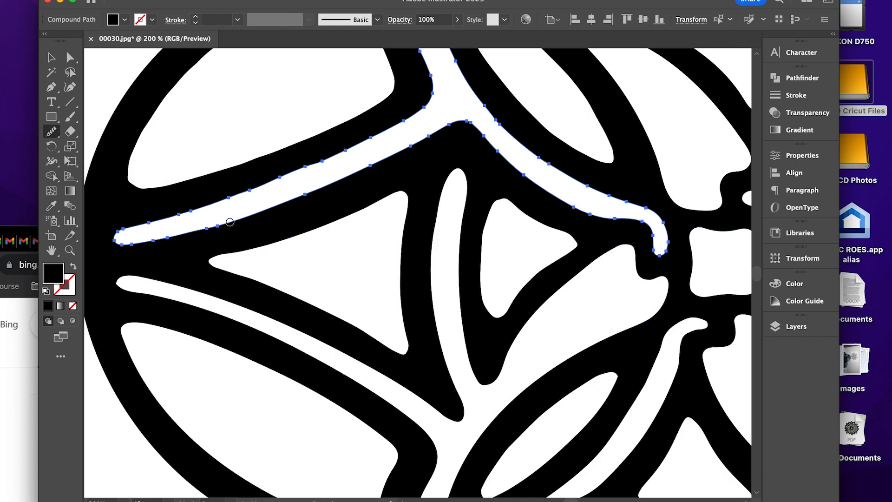
drag(230, 221, 427, 142)
drag(370, 138, 244, 192)
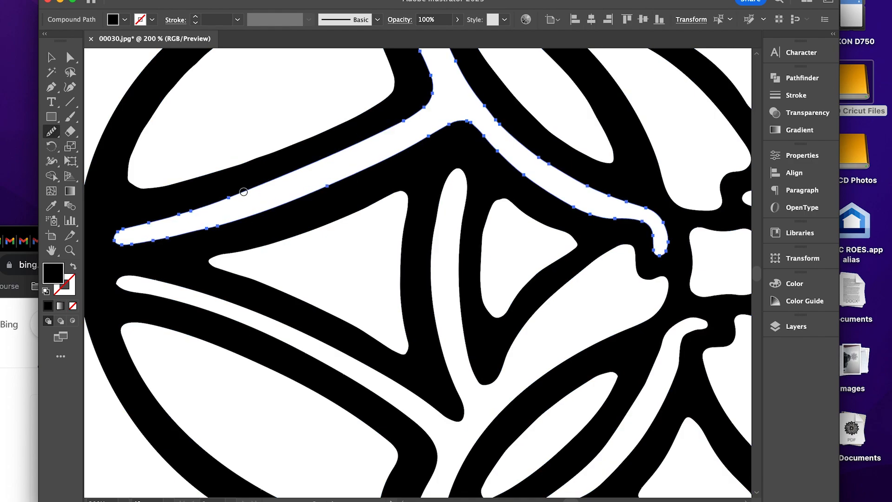
drag(304, 169, 166, 200)
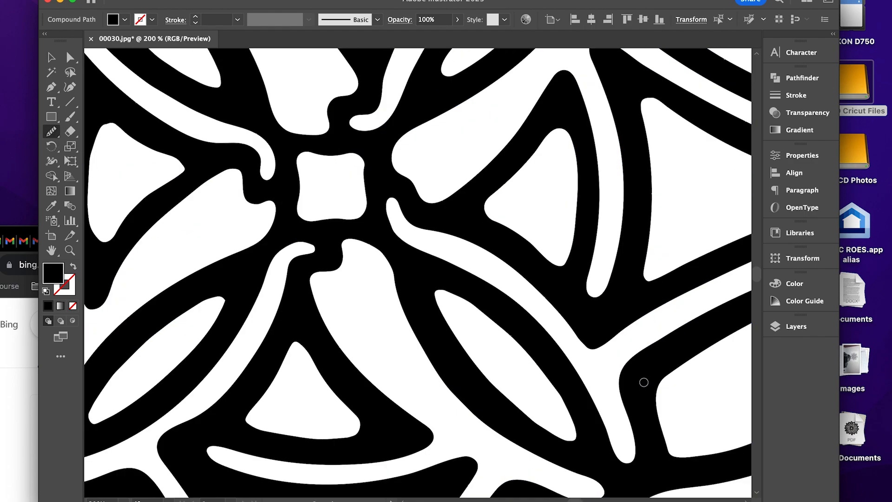
Inspect the contours of the central, right, top and left areas of the design at 200% for remaining rough spots.
drag(664, 201, 539, 358)
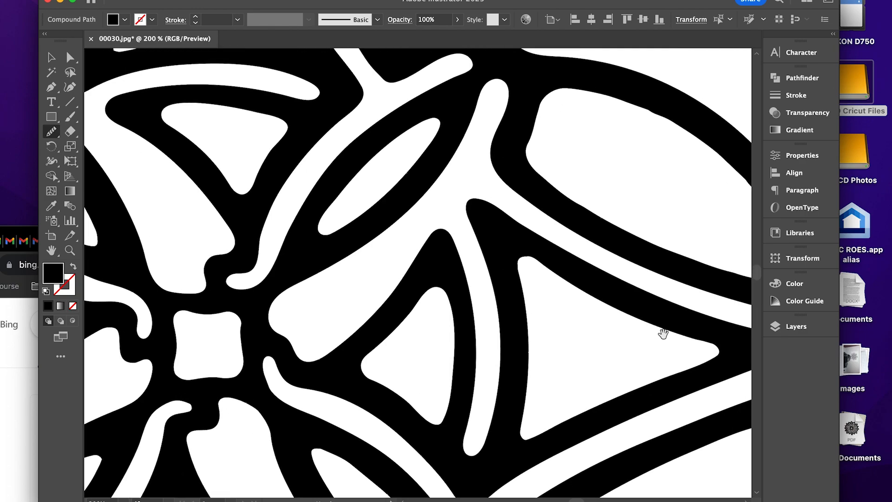
drag(663, 333, 484, 289)
drag(475, 241, 567, 375)
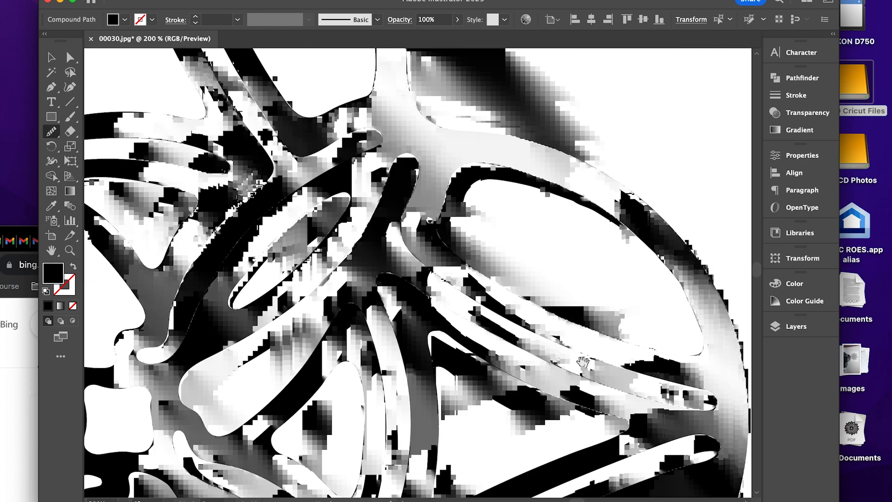
drag(428, 217, 505, 324)
drag(440, 173, 526, 297)
drag(388, 191, 506, 221)
drag(432, 207, 436, 177)
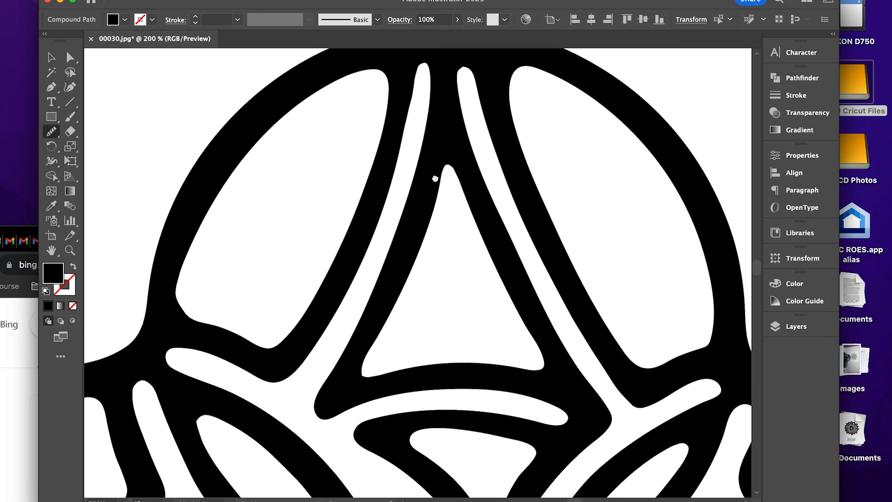
drag(407, 240, 459, 161)
drag(371, 246, 465, 133)
drag(404, 318, 470, 143)
drag(457, 248, 451, 176)
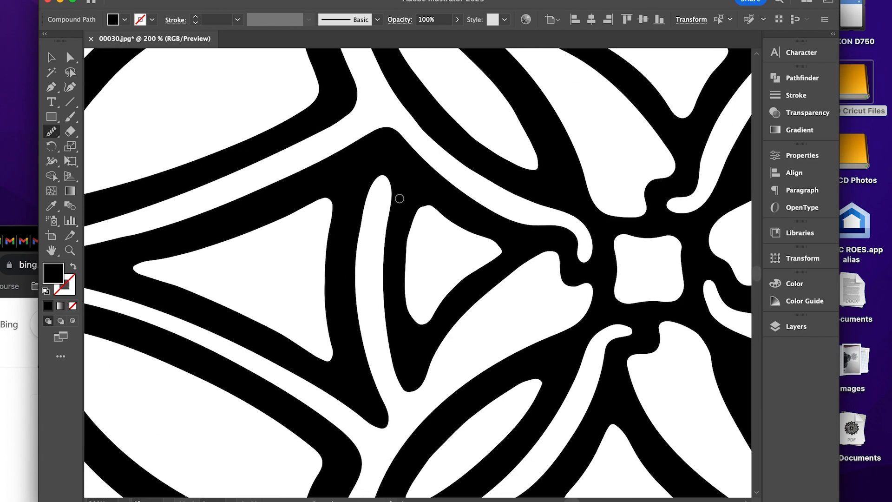
Reselect the design and smooth the contour of the left lobe's small inner triangular opening.
key(v)
click(454, 222)
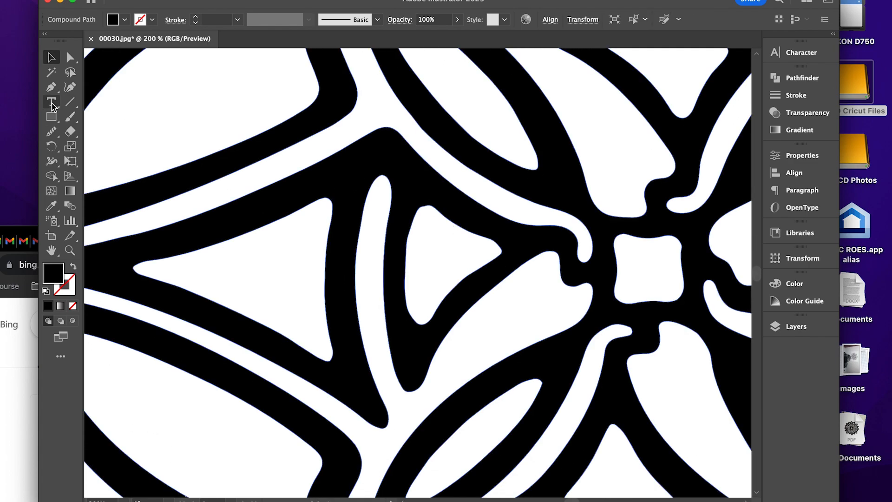
click(53, 131)
mouse_move(422, 208)
mouse_down()
mouse_move(411, 305)
mouse_move(439, 307)
mouse_up()
drag(498, 252, 384, 168)
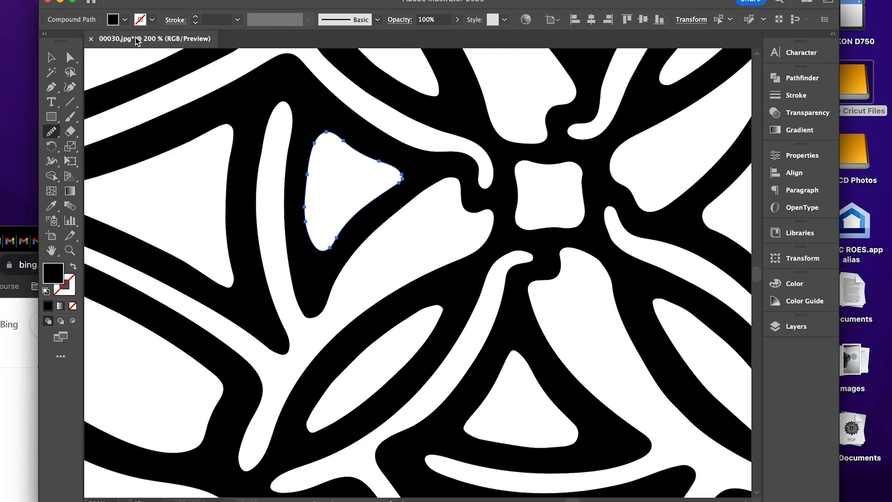
Select the complete design and switch its fill colour model from Grayscale to RGB.
click(52, 59)
key(super+0)
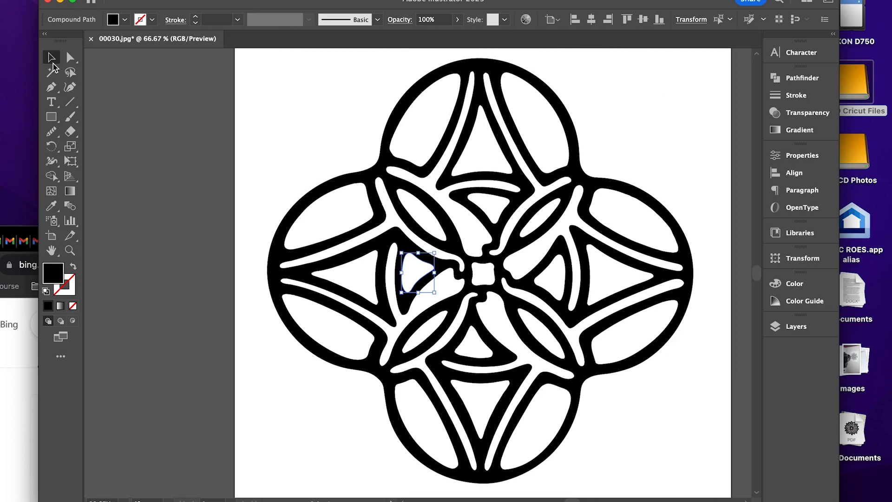
click(604, 102)
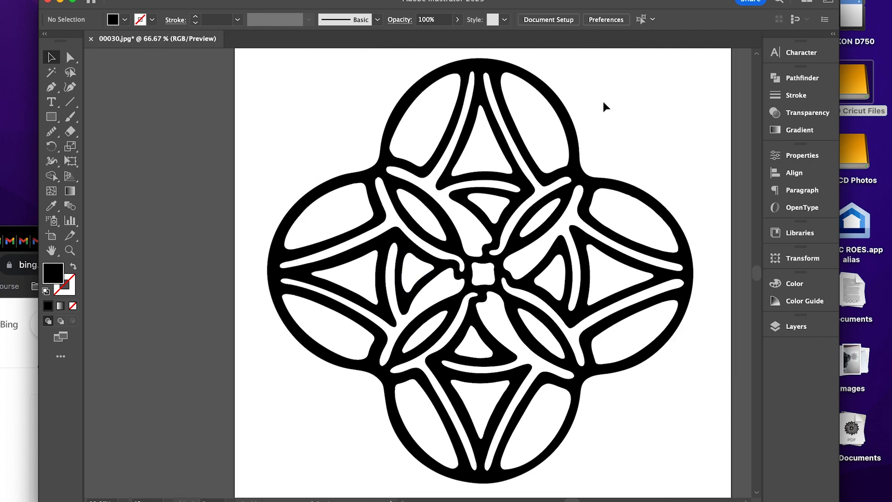
click(569, 129)
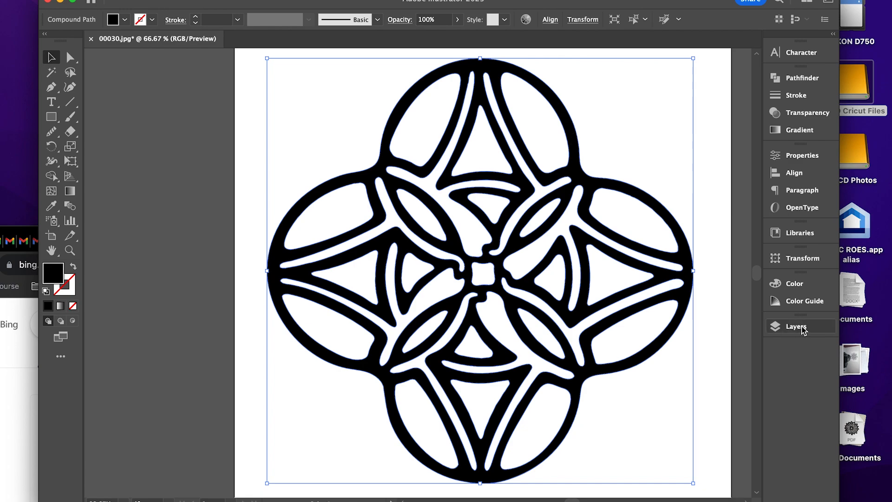
click(806, 287)
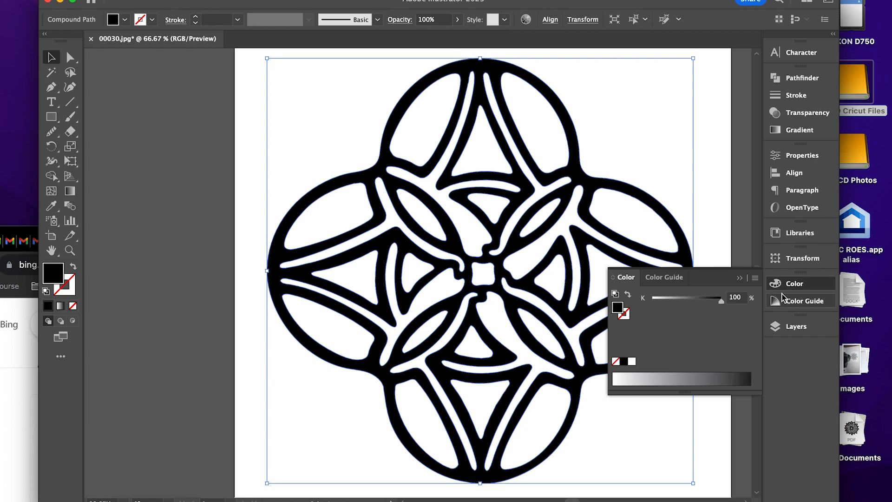
click(755, 278)
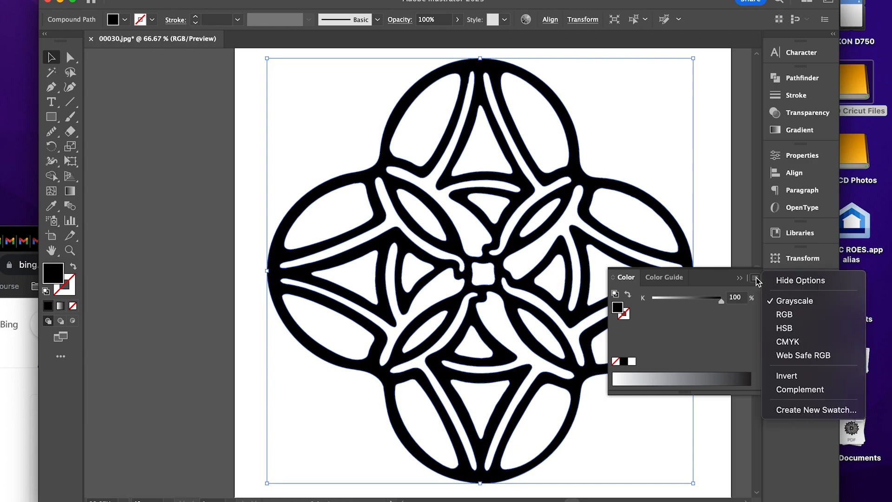
click(798, 316)
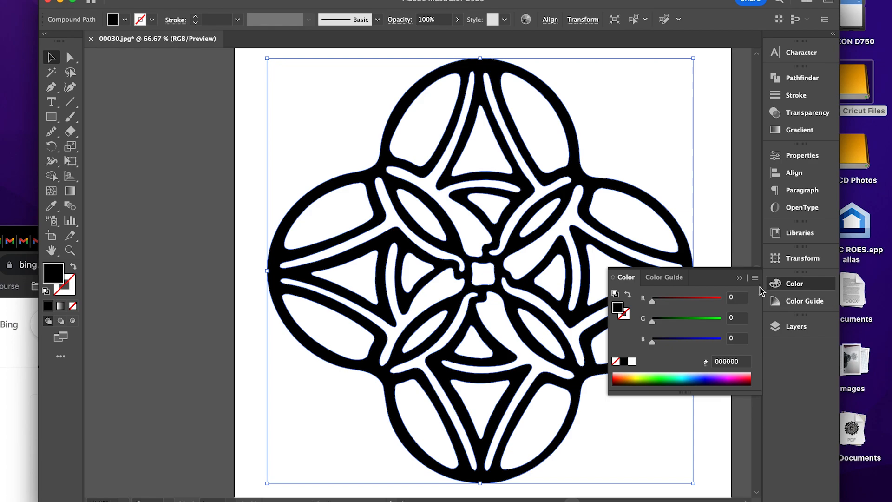
click(740, 279)
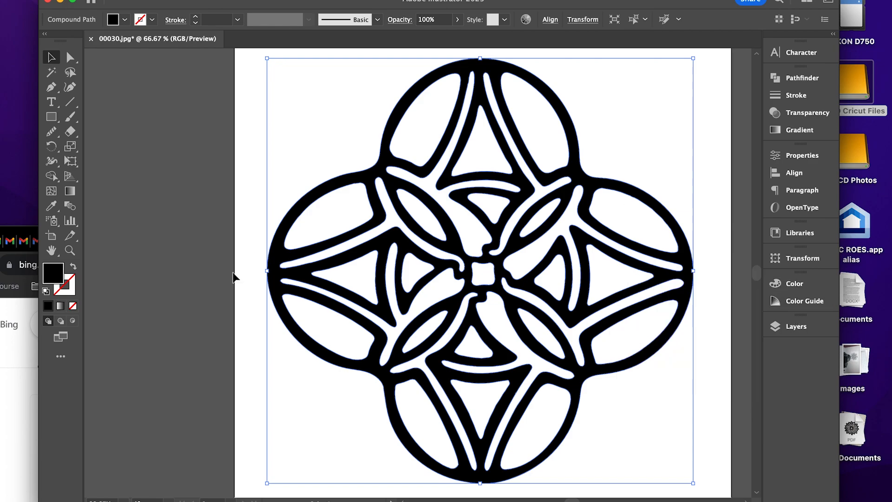
Apply pure black (000000) as the design's fill in the Color Picker.
double_click(53, 275)
drag(629, 237, 538, 264)
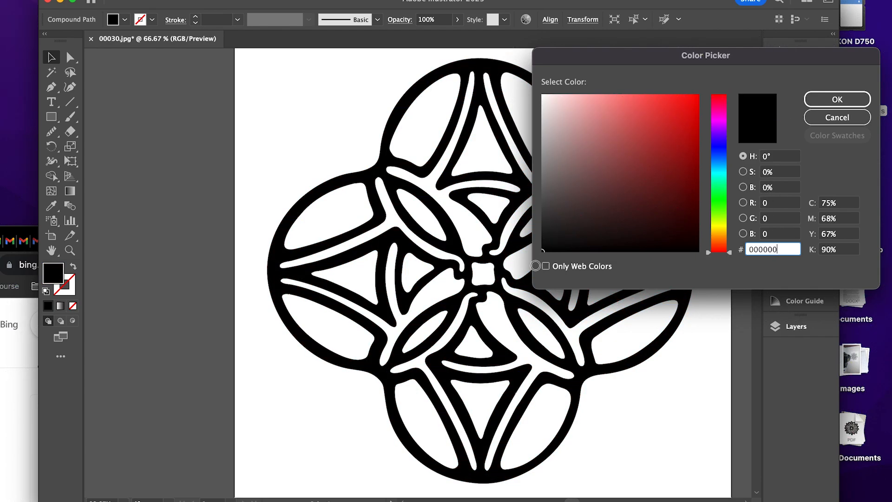
click(846, 96)
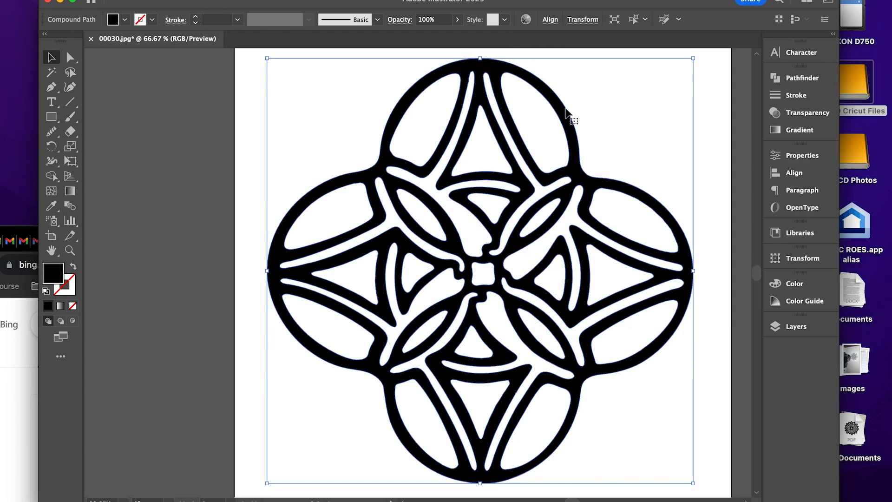
Move the whole design slightly right and down on the artboard and deselect it.
click(174, 102)
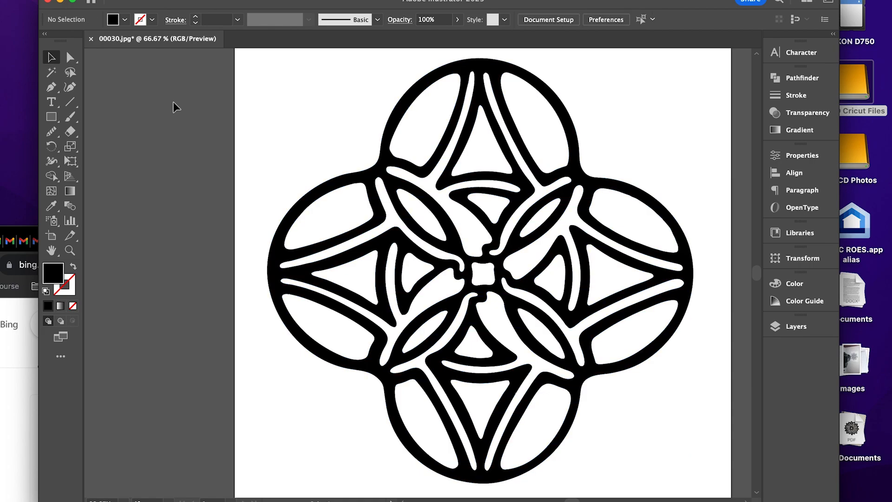
drag(531, 83, 539, 86)
key(super+minus)
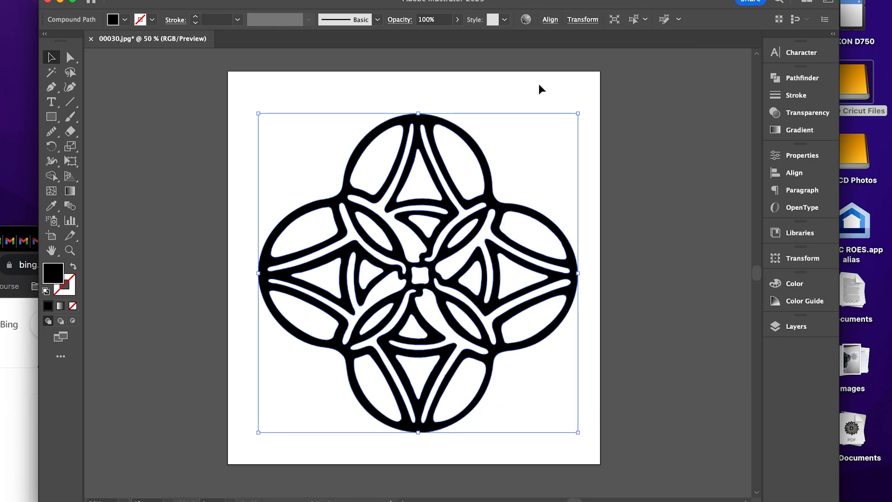
click(539, 85)
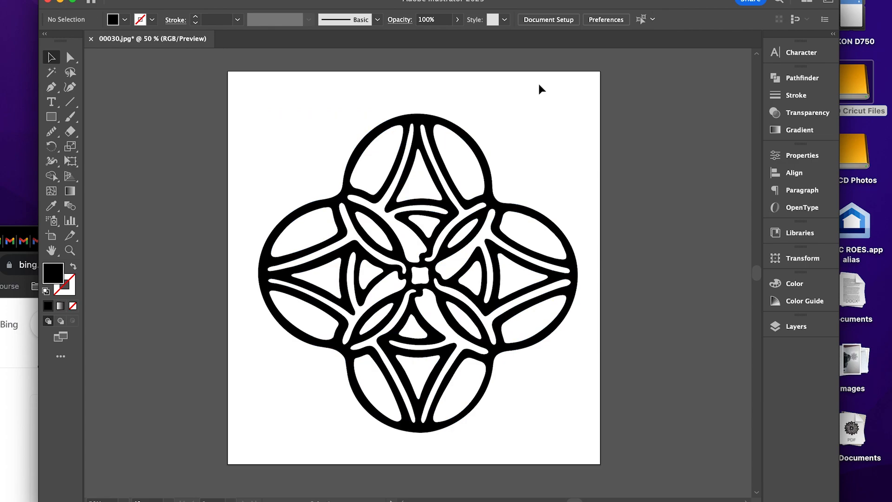